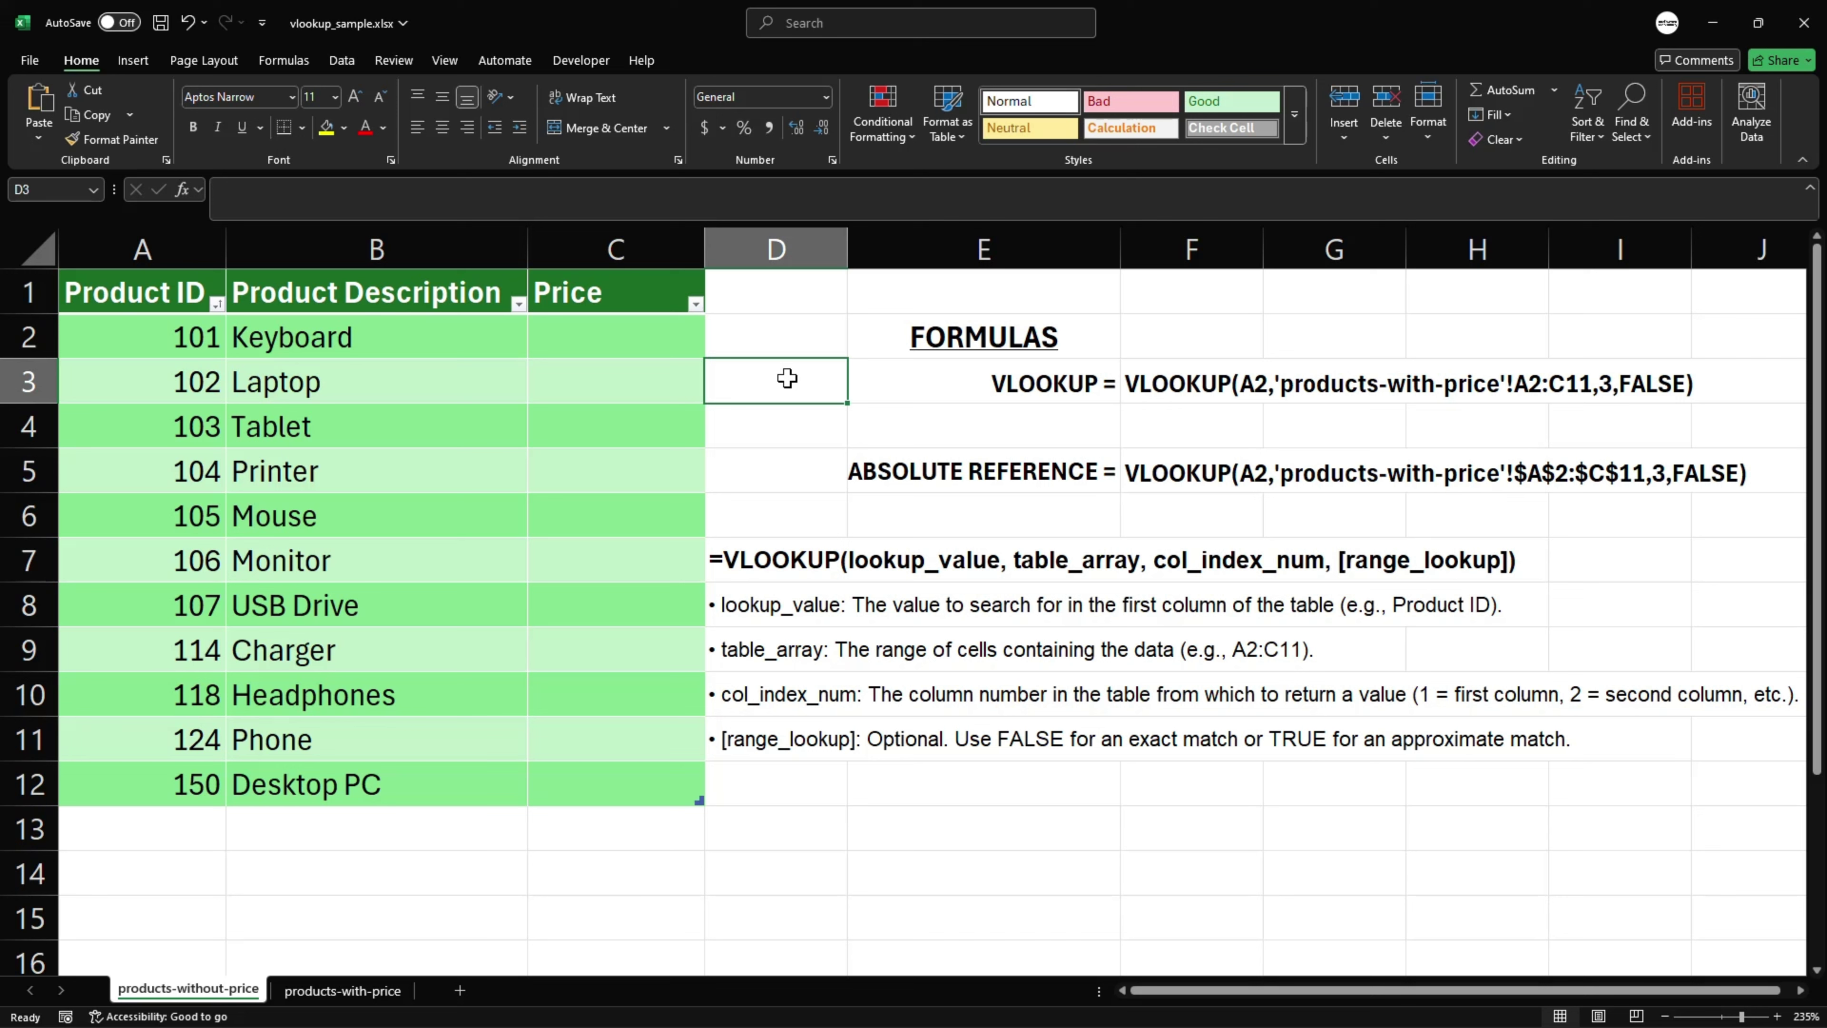
# Examine the VLOOKUP syntax notes alongside the product IDs and the data range A2:C11 on the products-with-price sheet
pyautogui.click(952, 380)
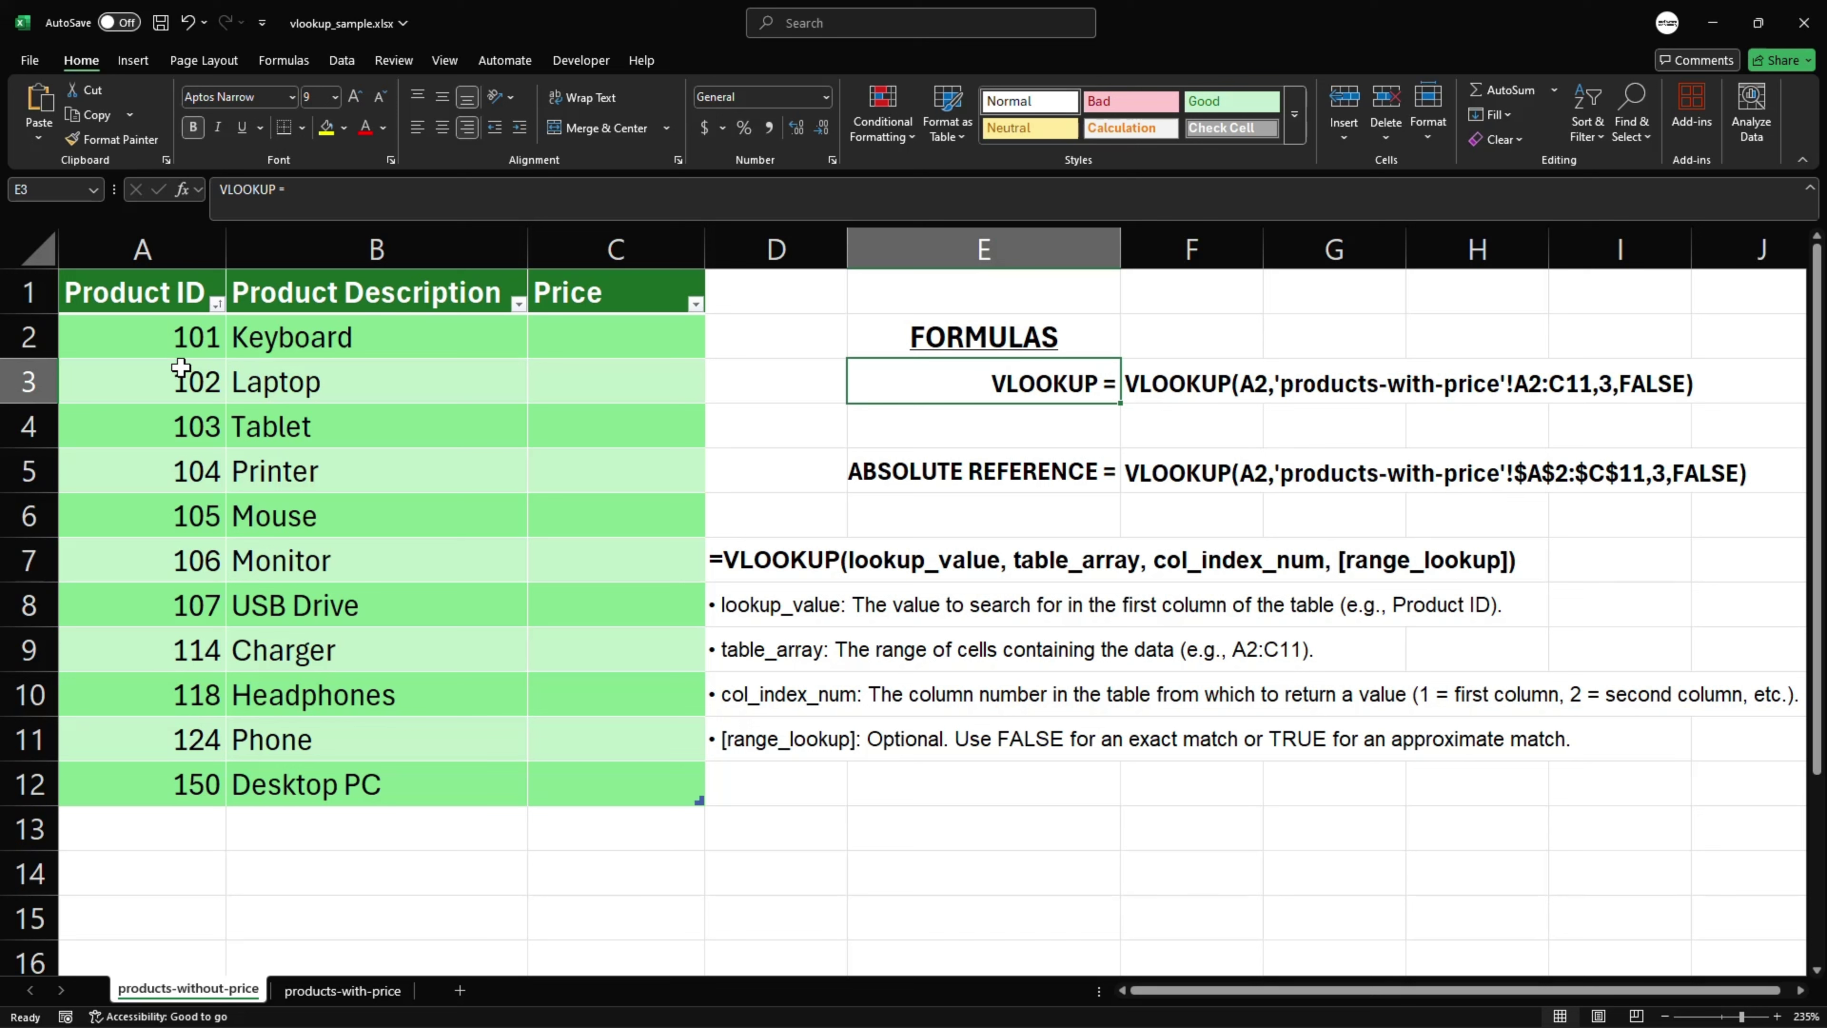
pyautogui.click(109, 381)
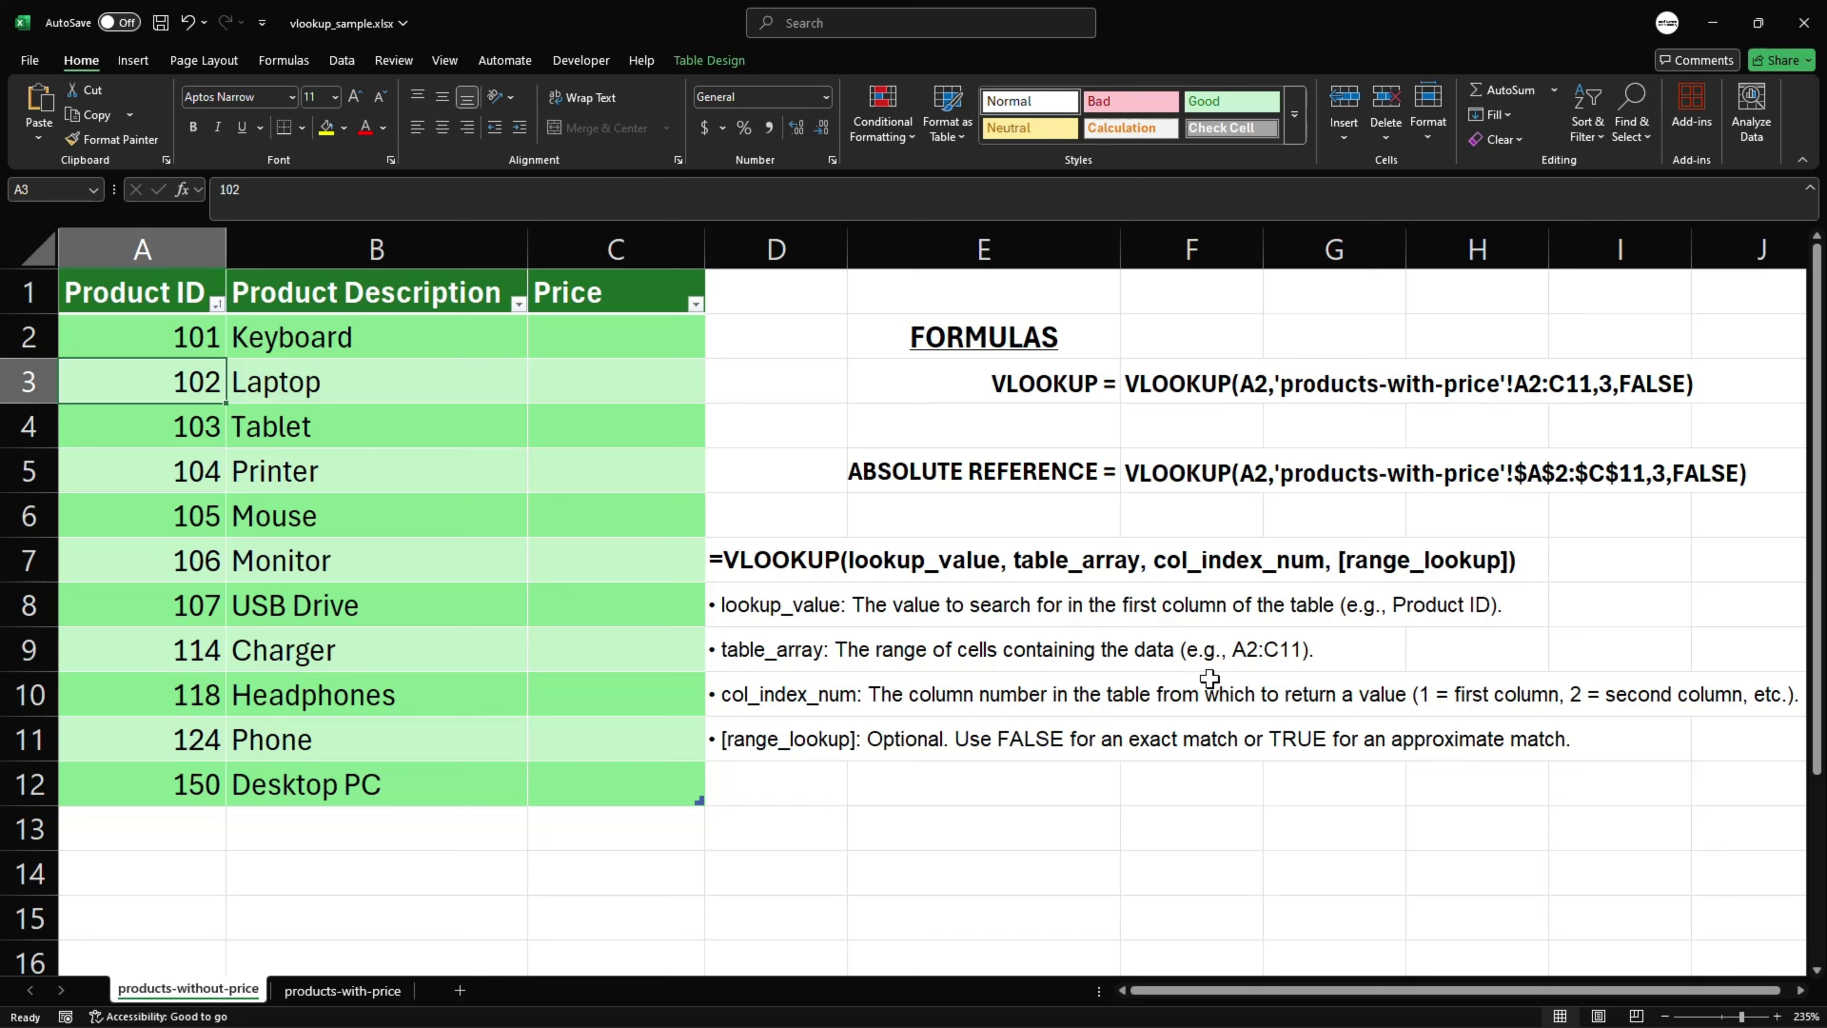
pyautogui.click(360, 994)
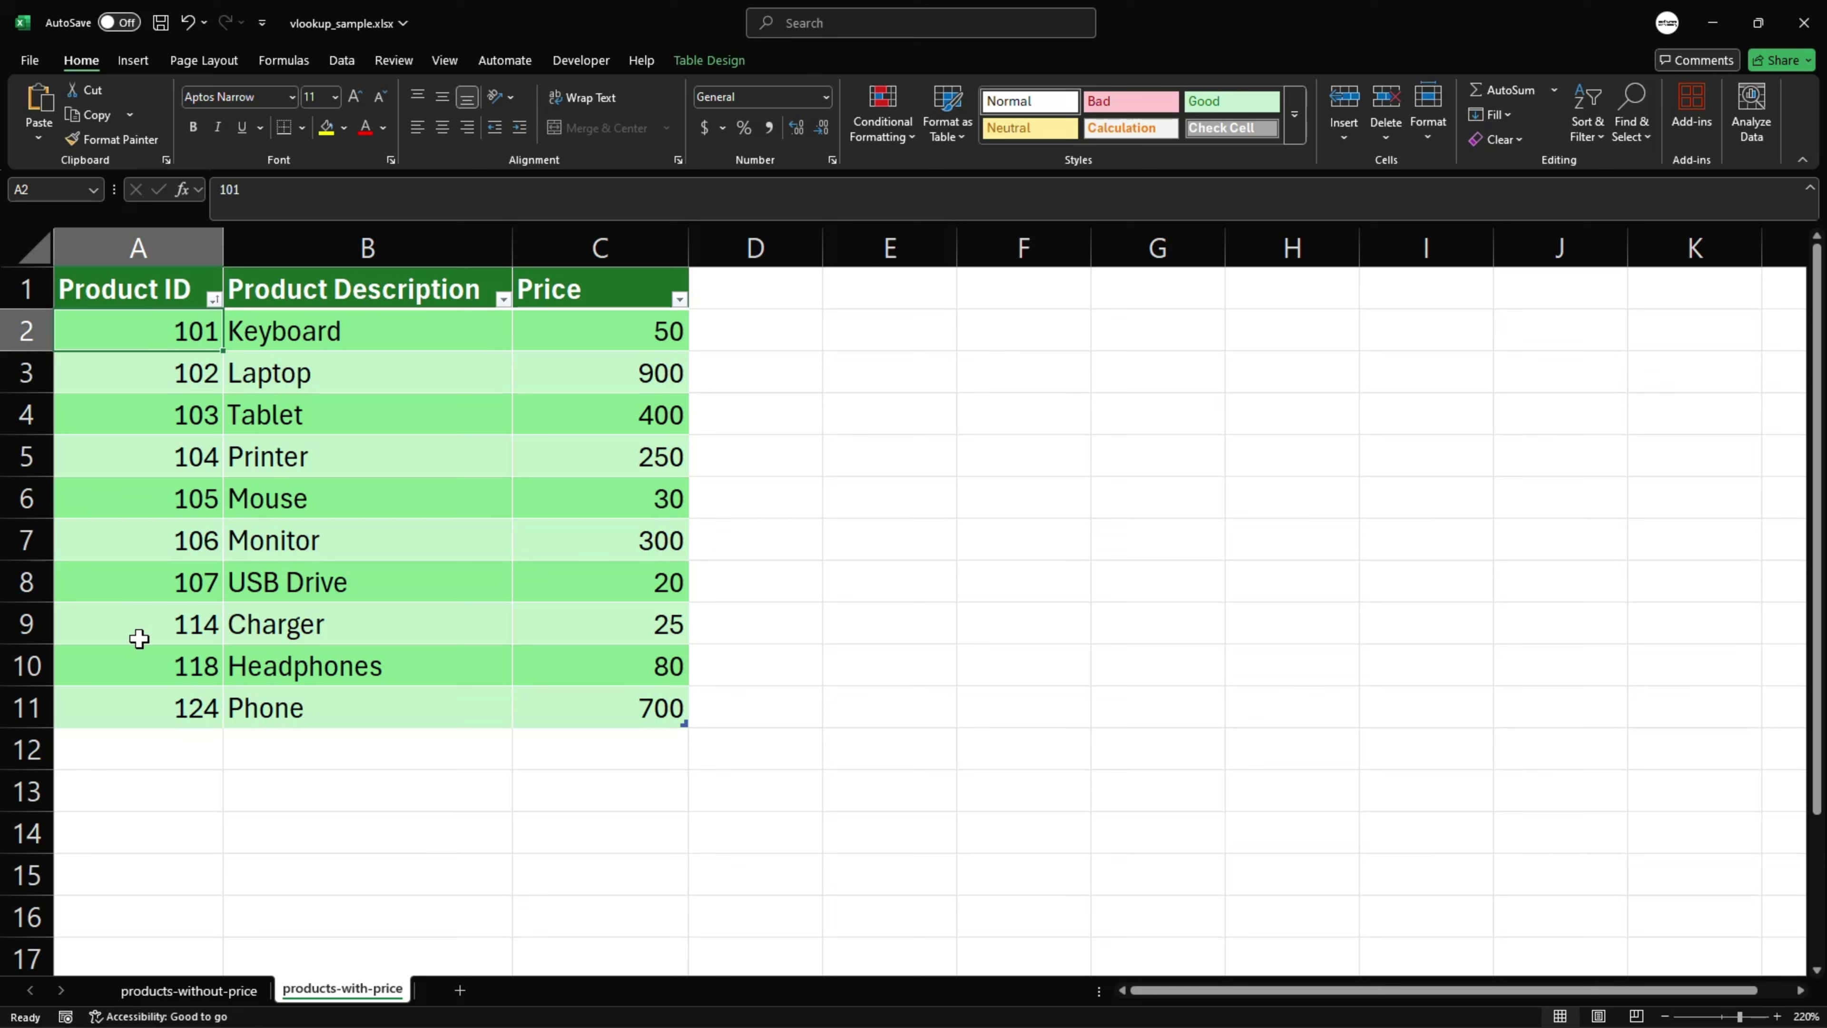
pyautogui.moveTo(122, 338); pyautogui.dragTo(604, 701)
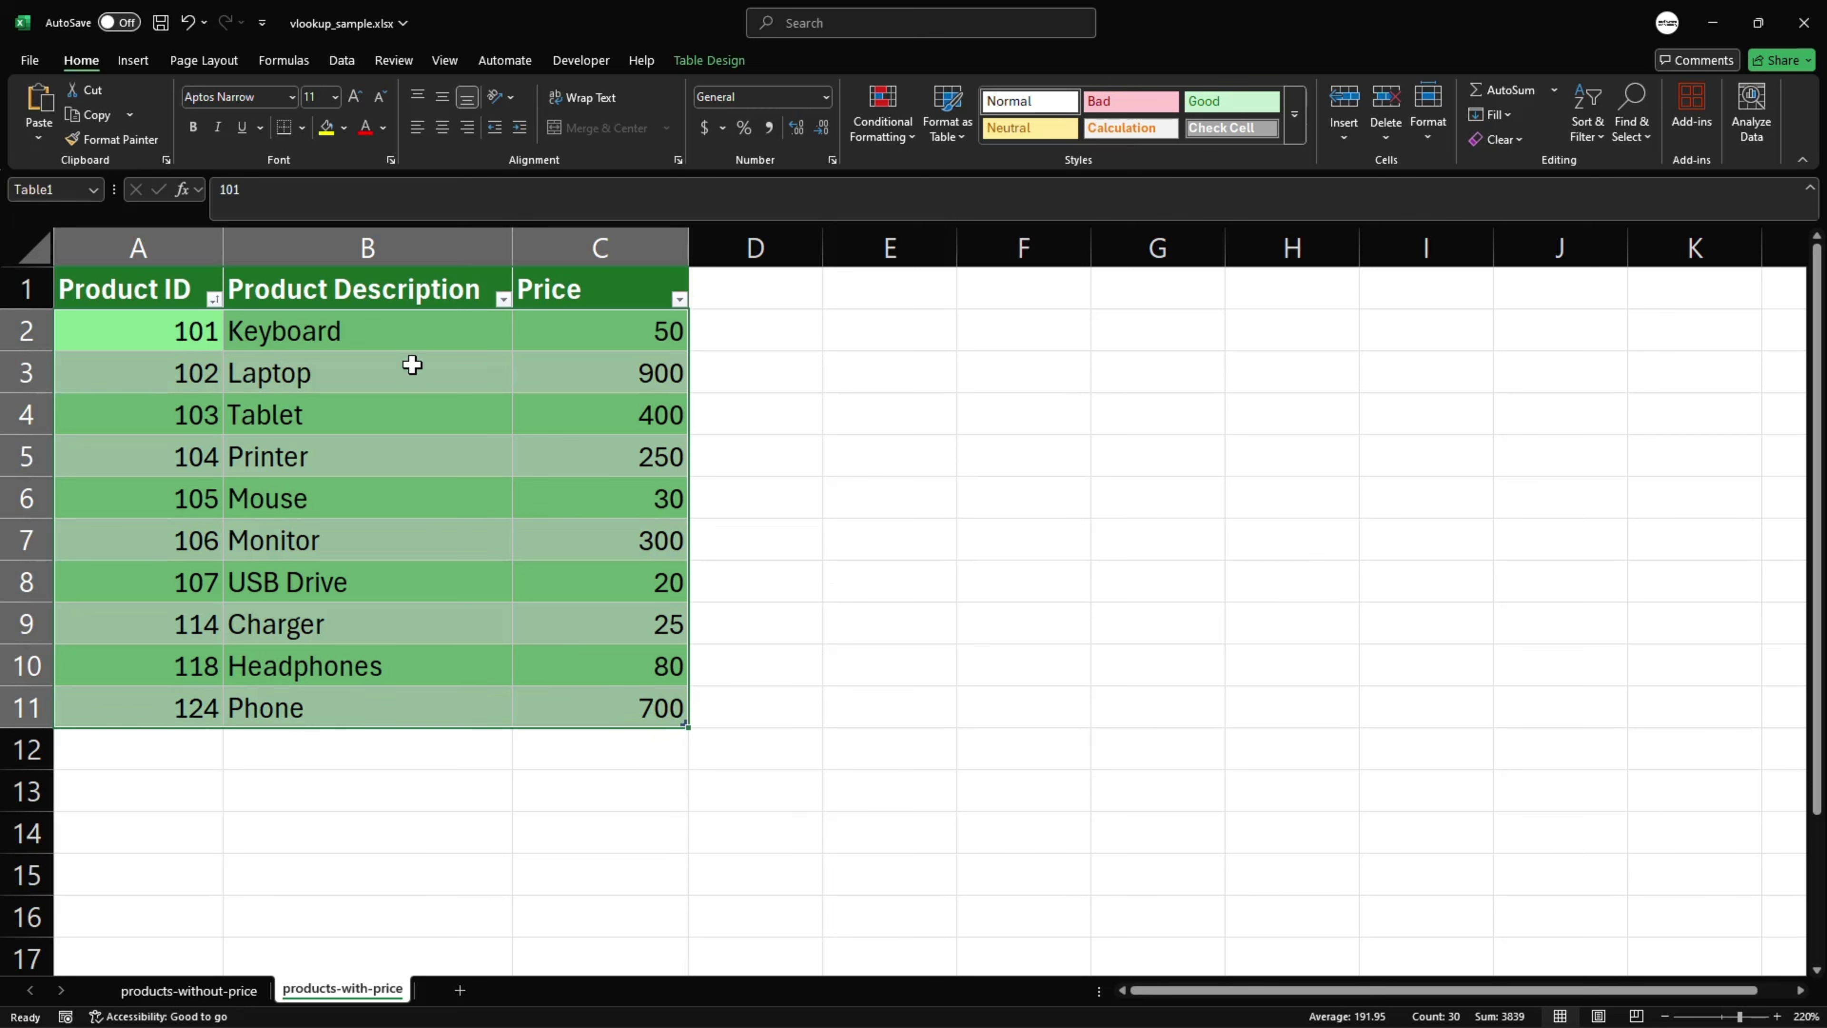
pyautogui.click(219, 993)
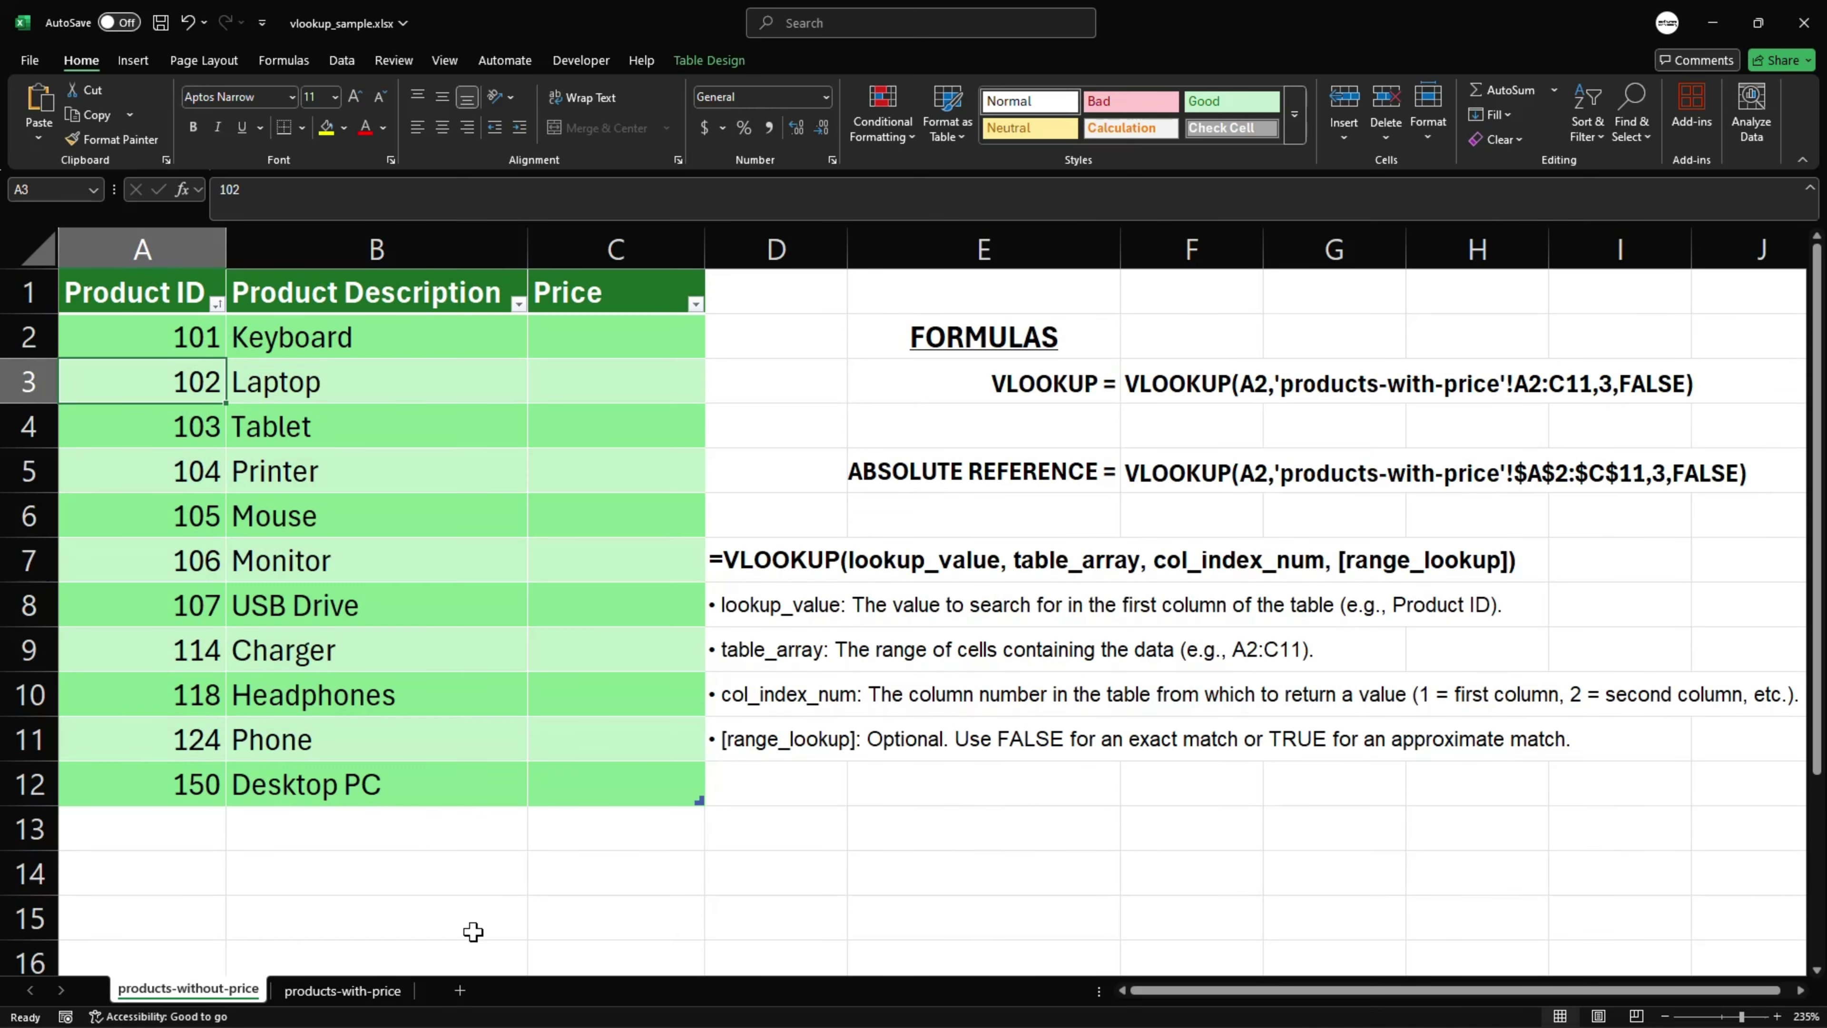
pyautogui.click(1531, 511)
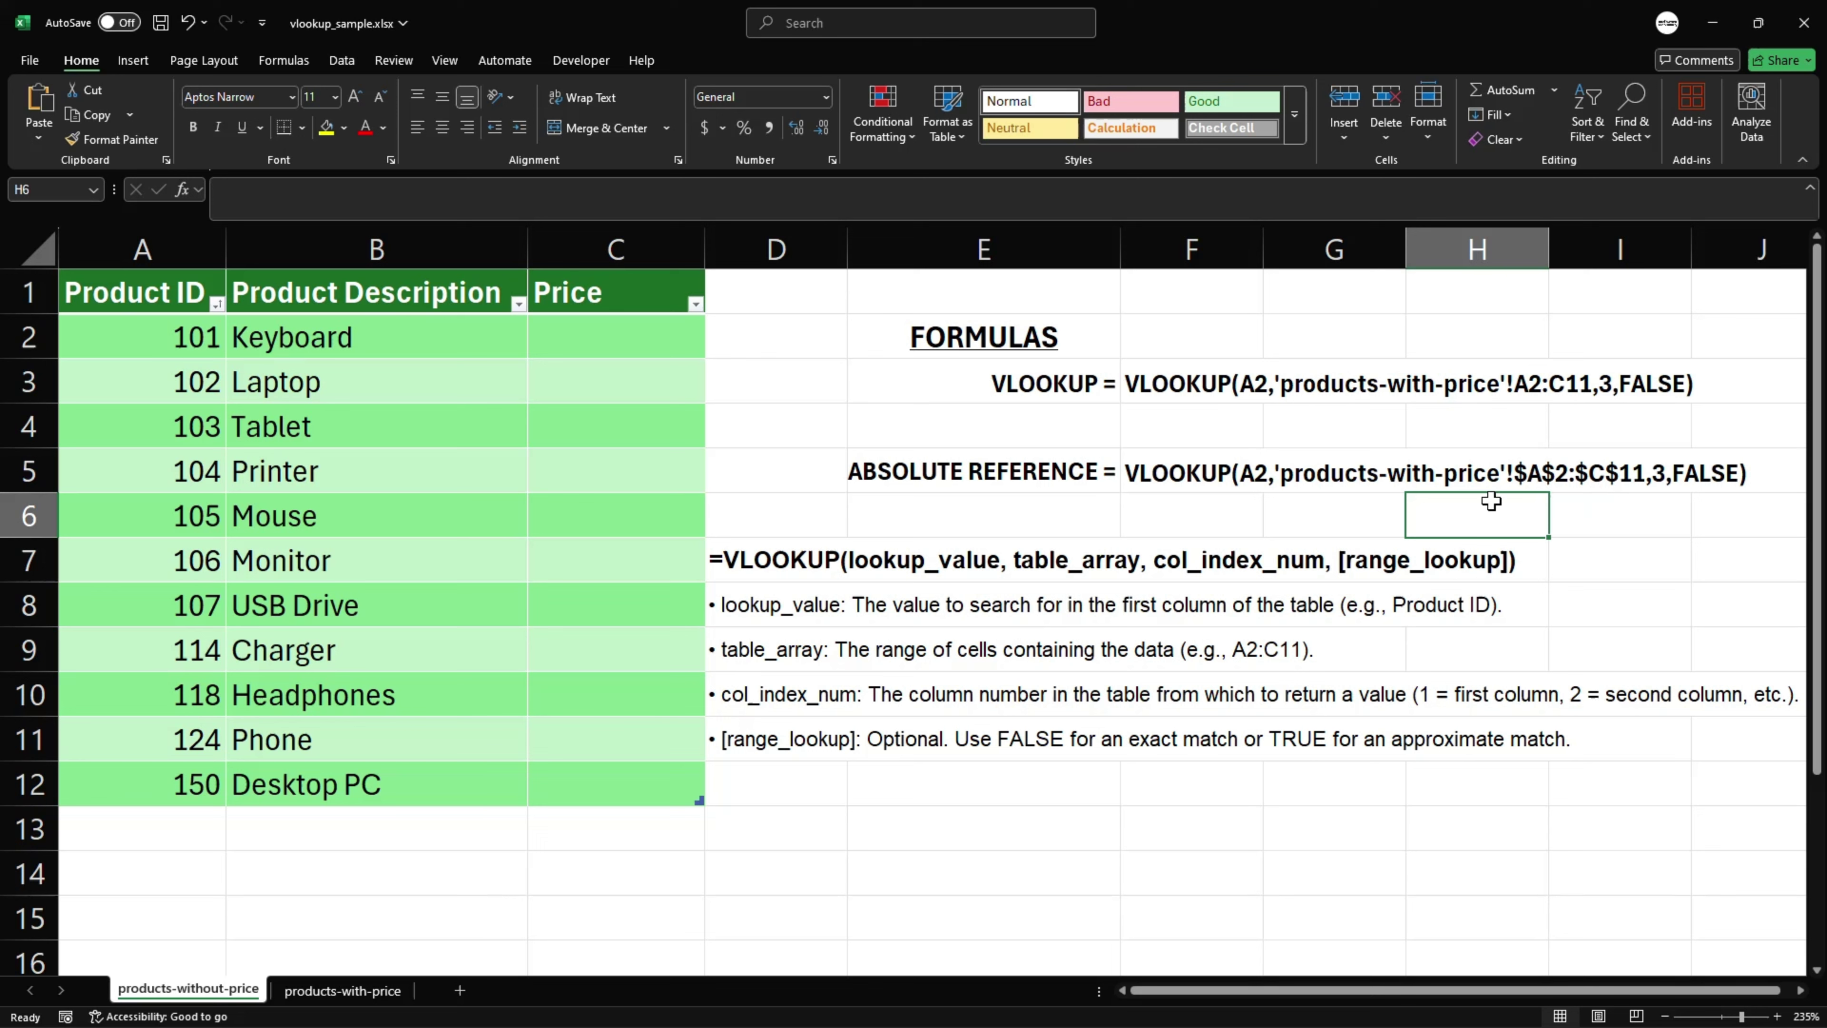
pyautogui.click(765, 728)
pyautogui.click(780, 702)
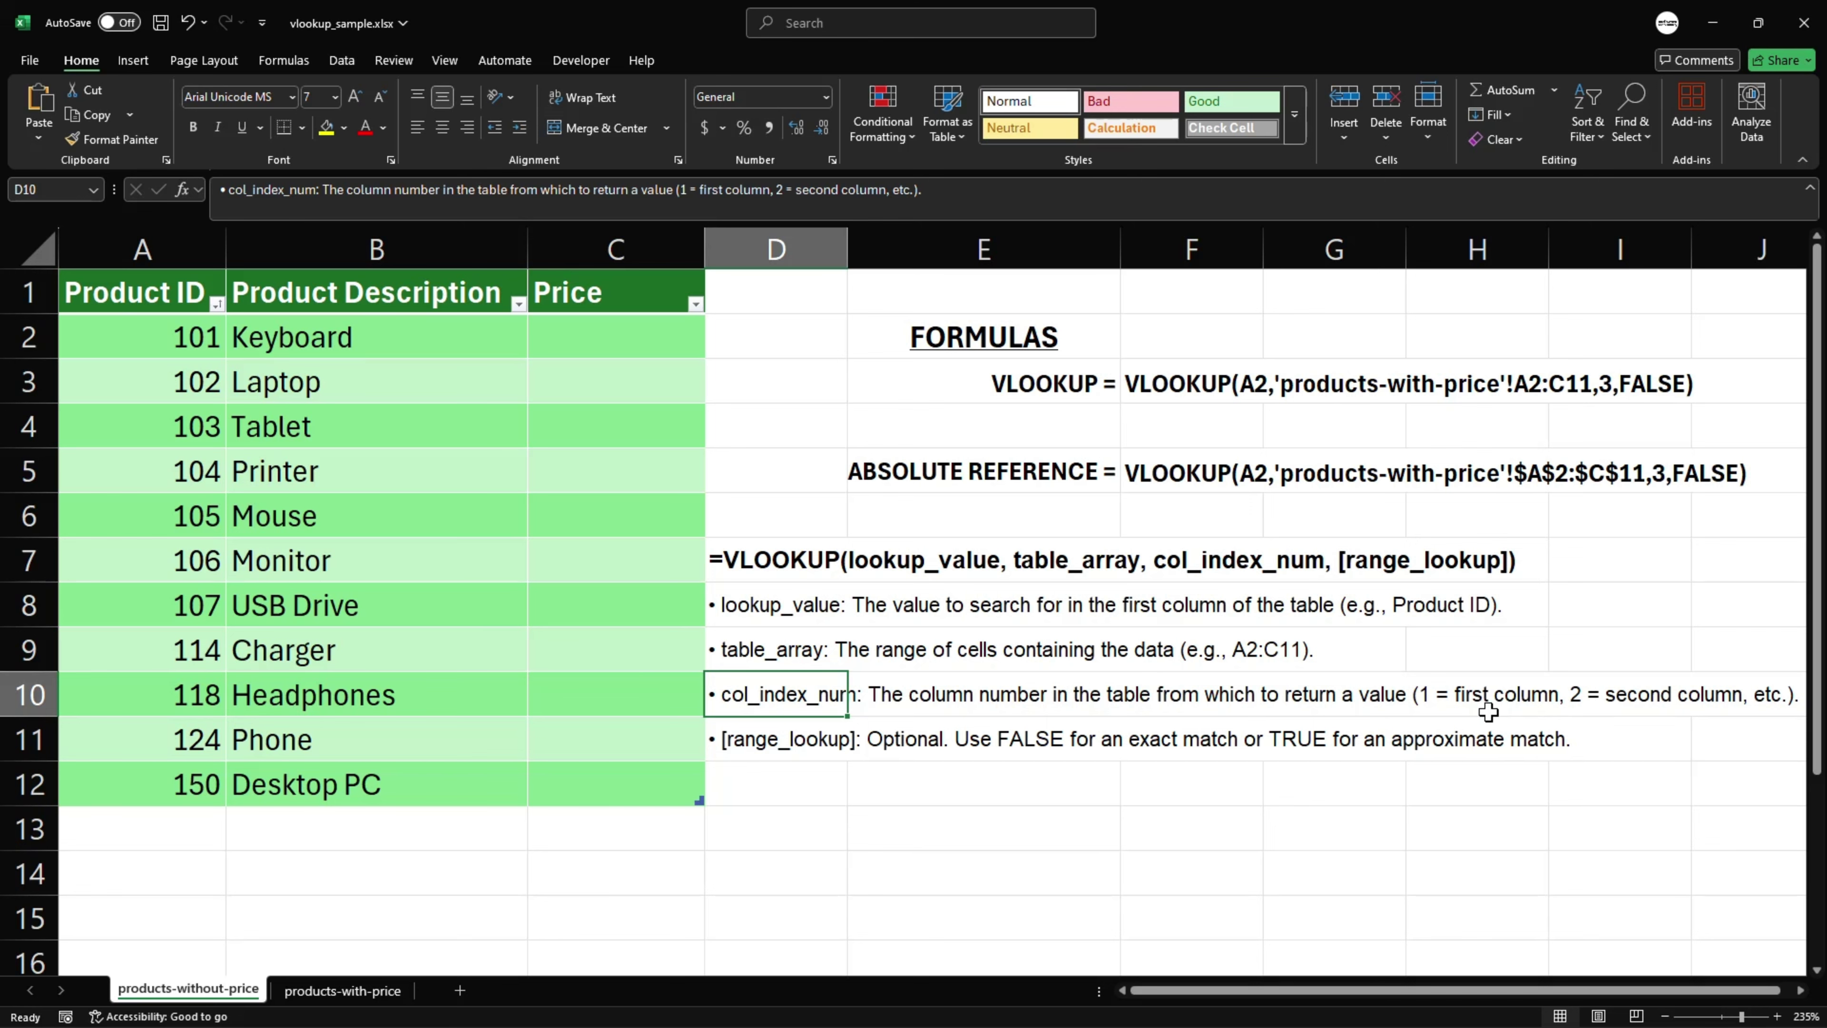
# Review the Product ID, Product Description and Price columns on the products-with-price sheet to work out the column index and match type
pyautogui.click(371, 997)
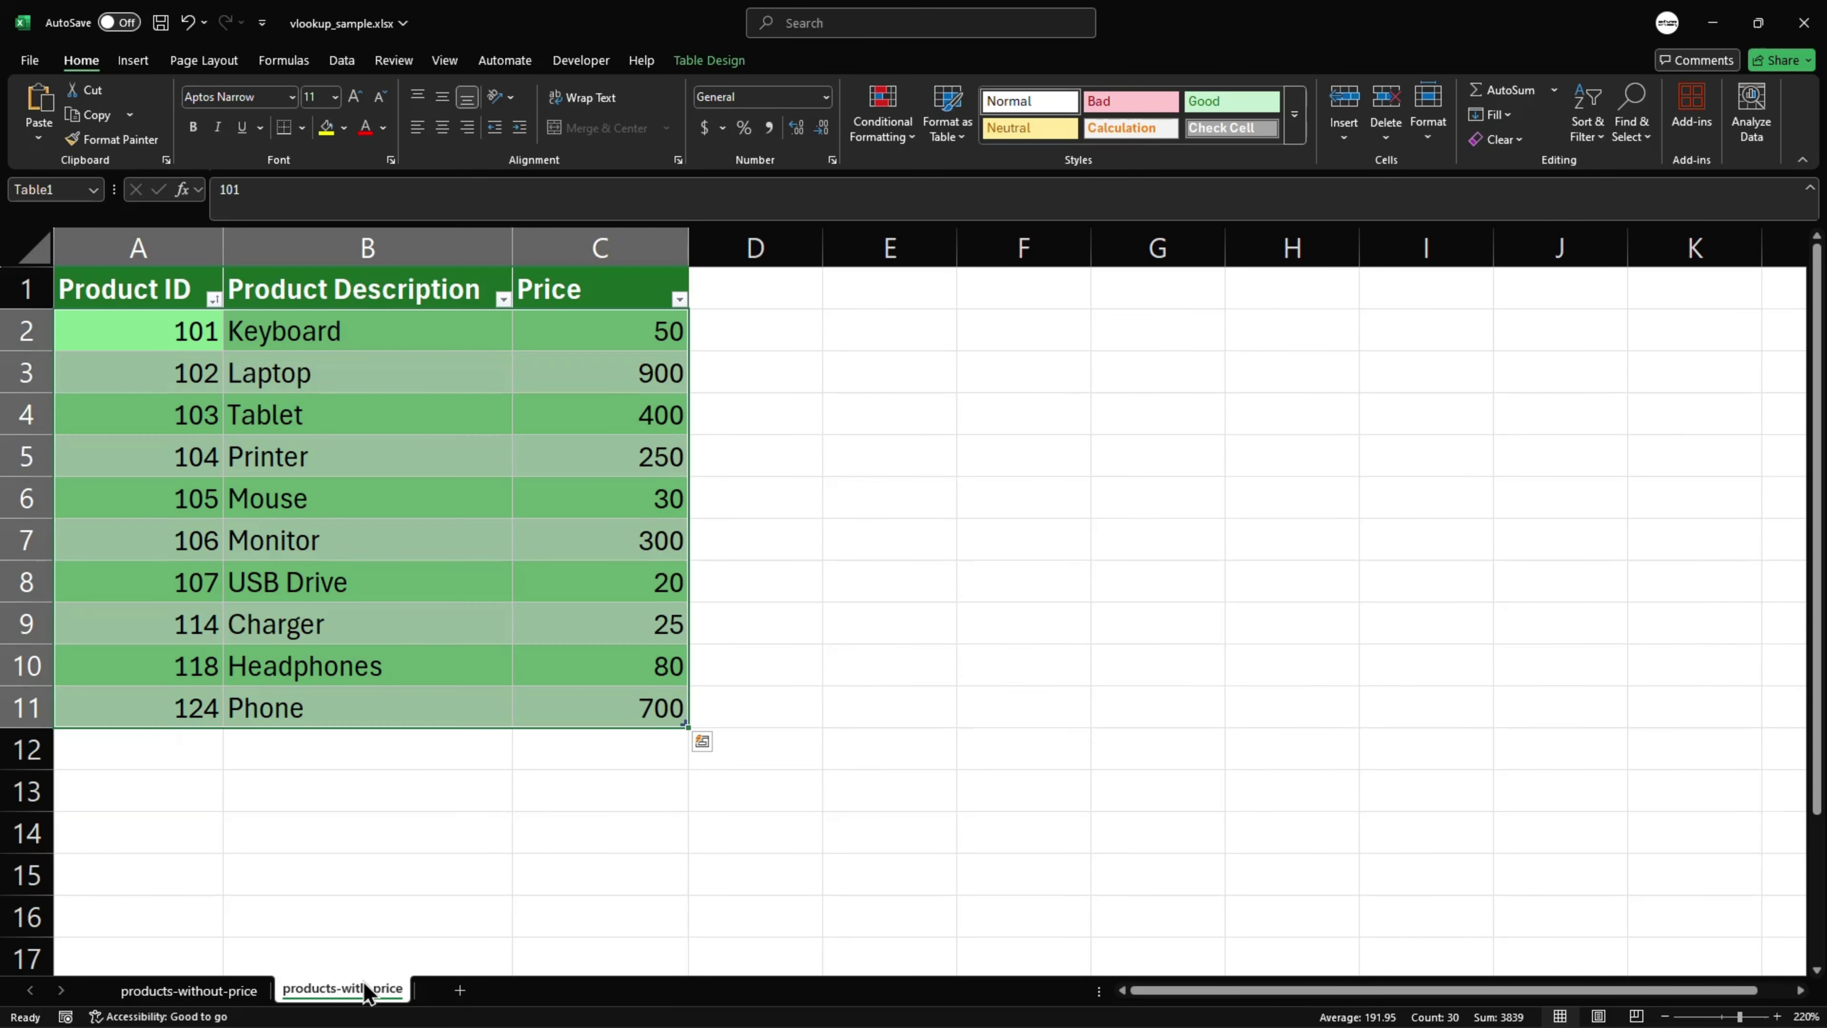
pyautogui.click(102, 325)
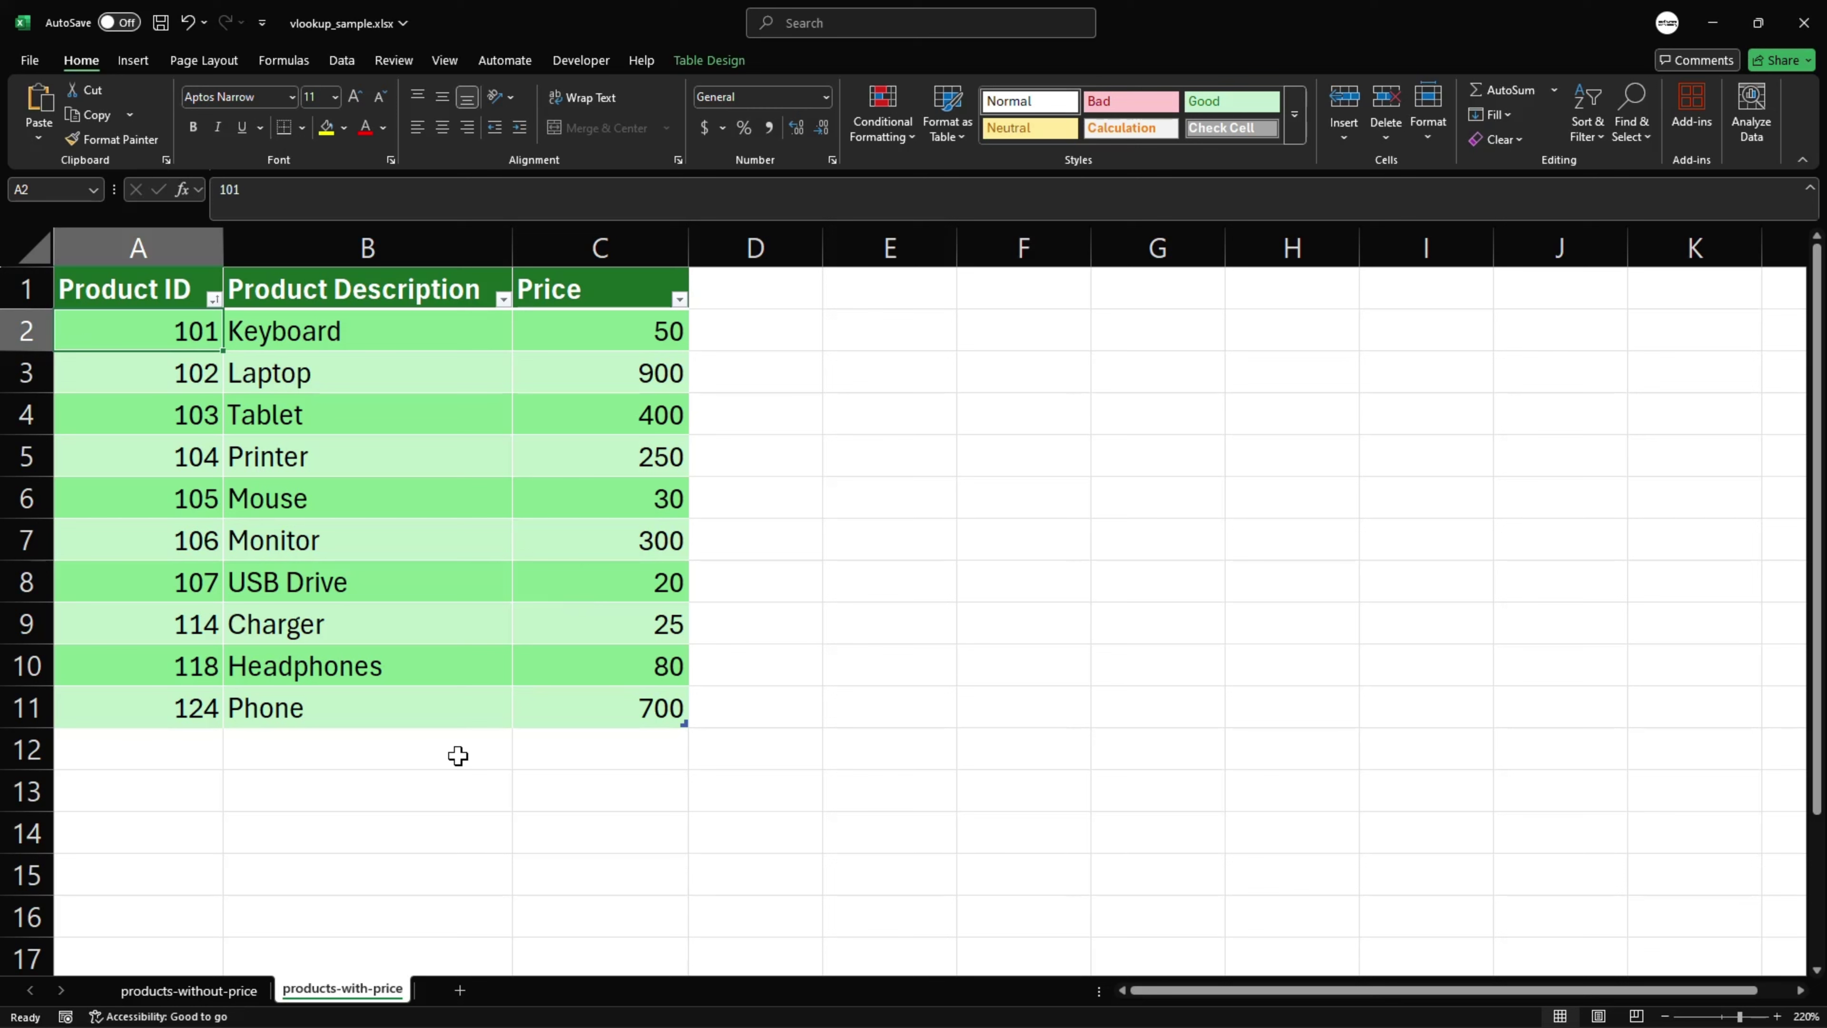
pyautogui.moveTo(401, 335); pyautogui.dragTo(406, 711)
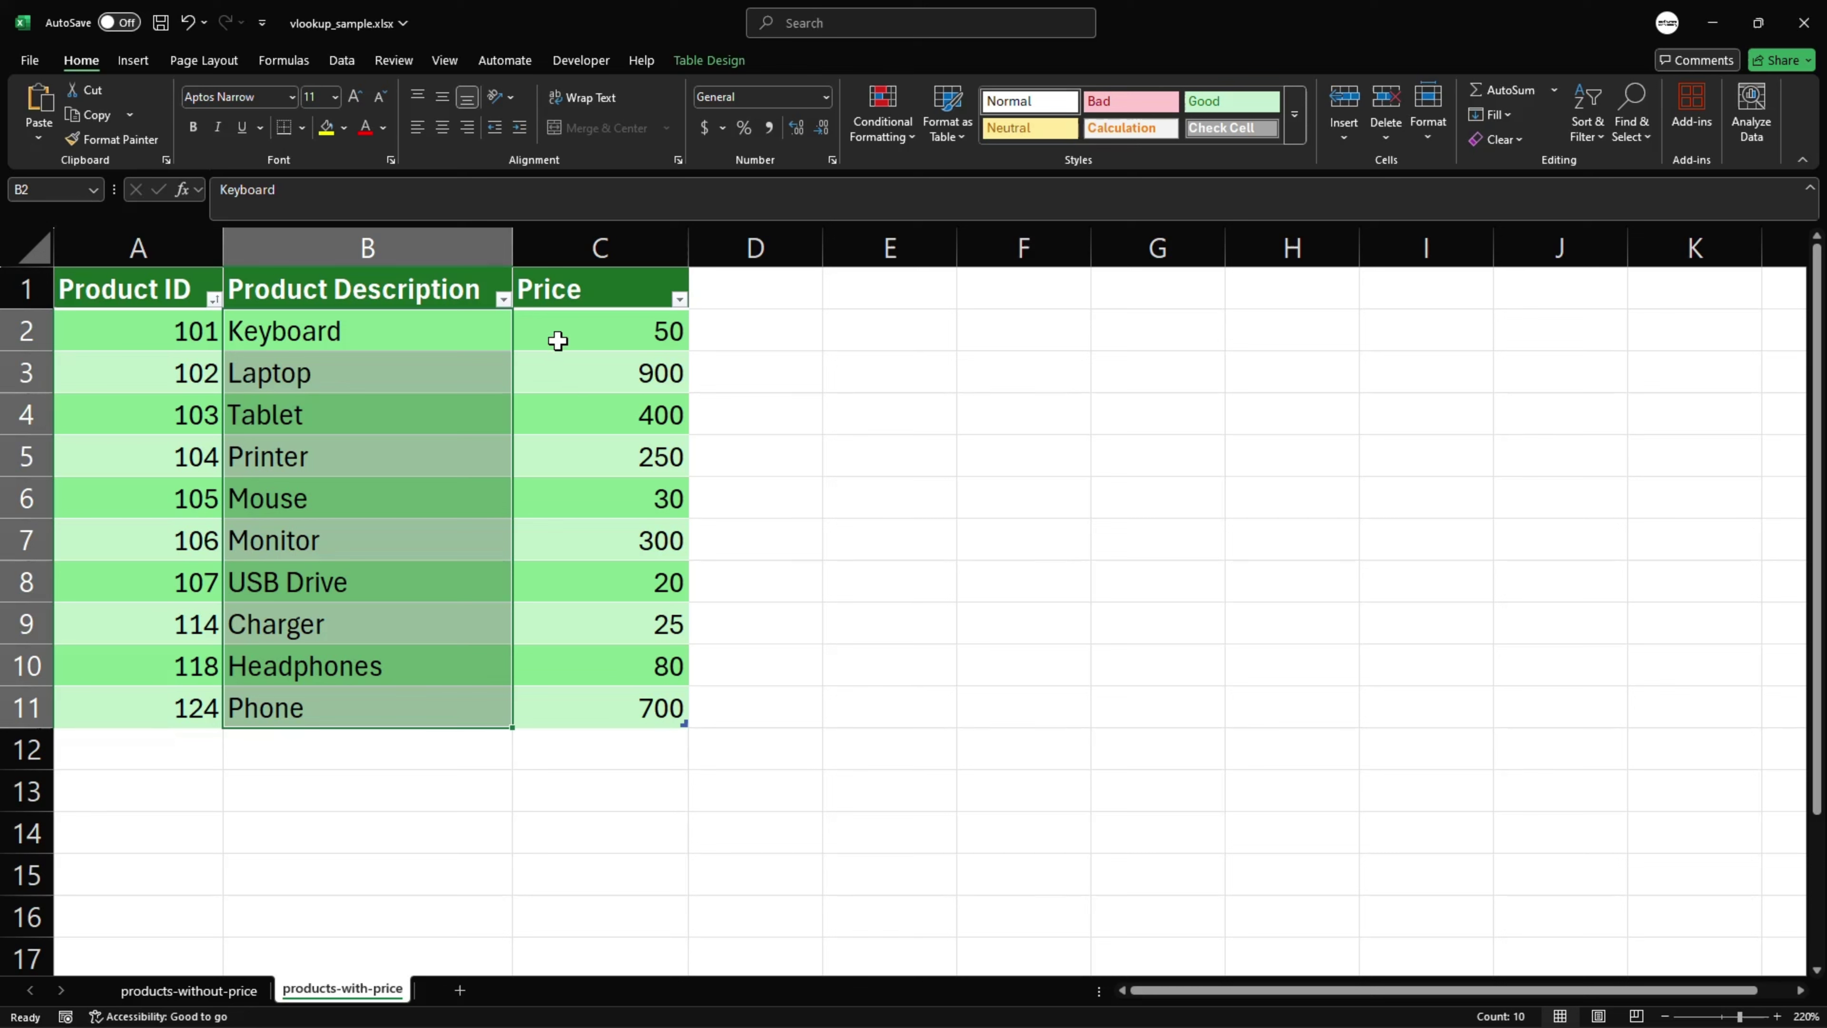
pyautogui.moveTo(557, 335); pyautogui.dragTo(552, 711)
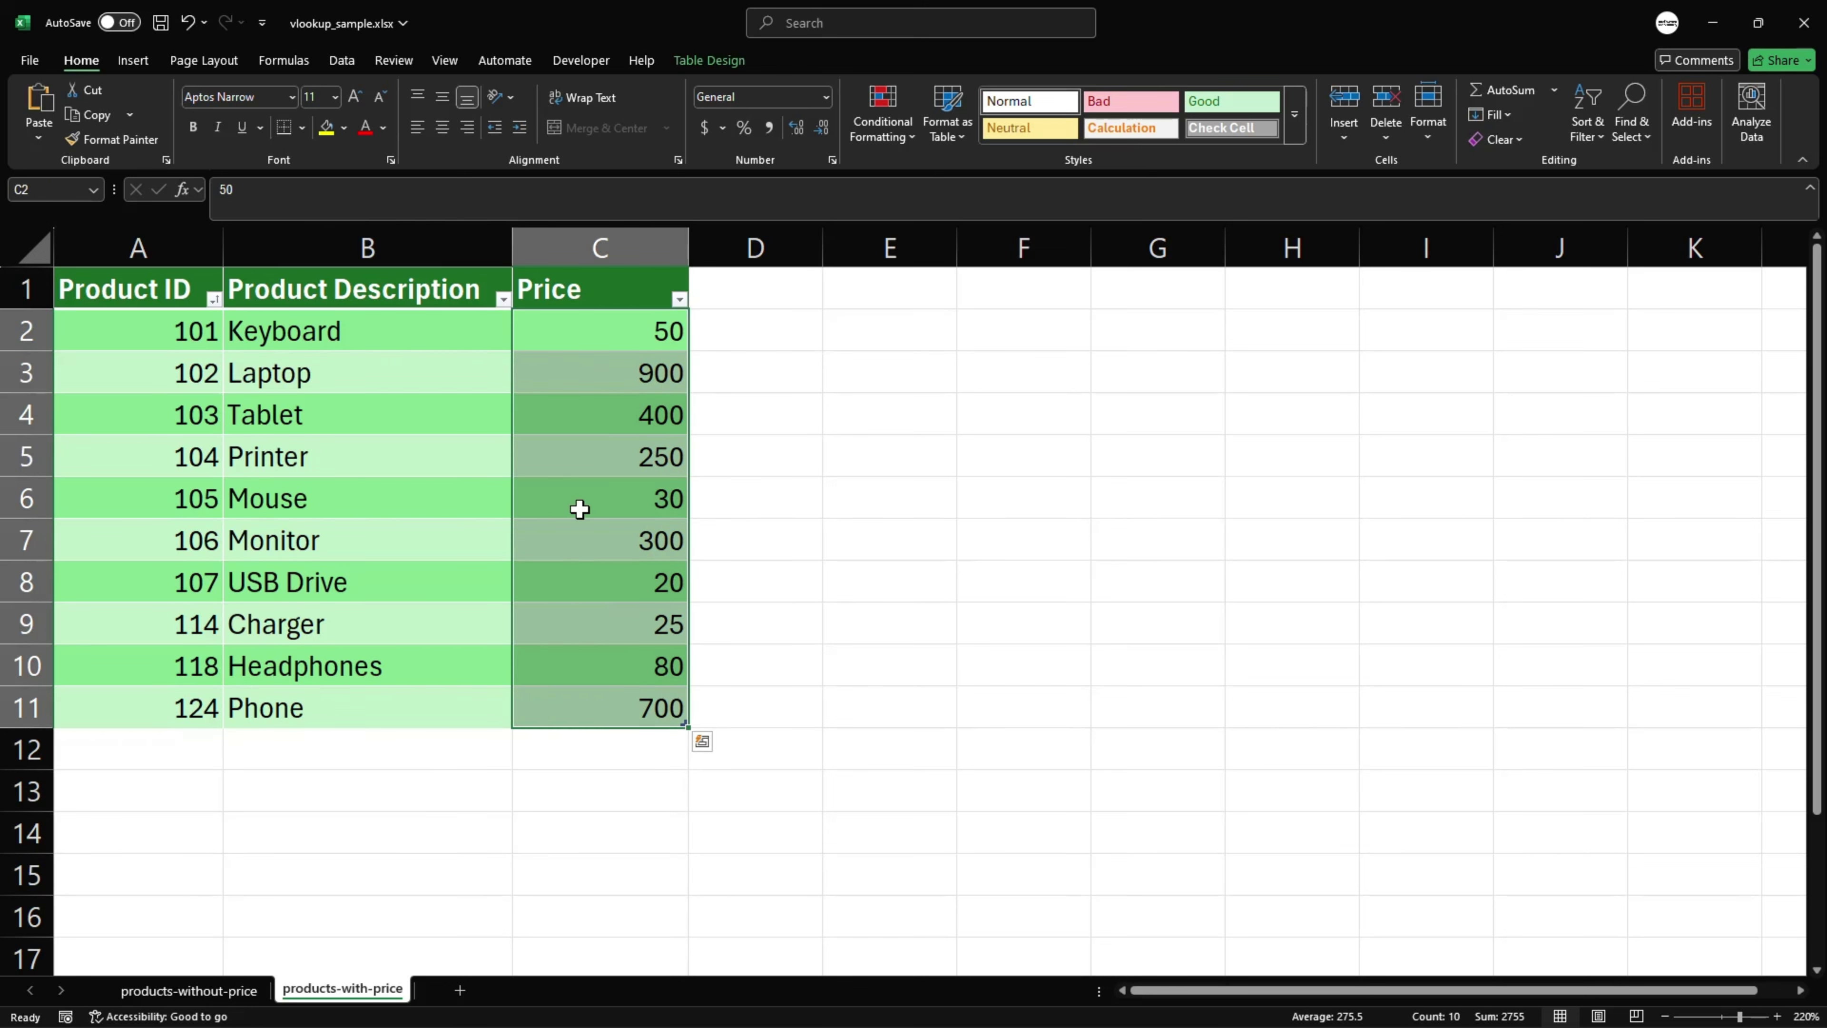
pyautogui.click(188, 991)
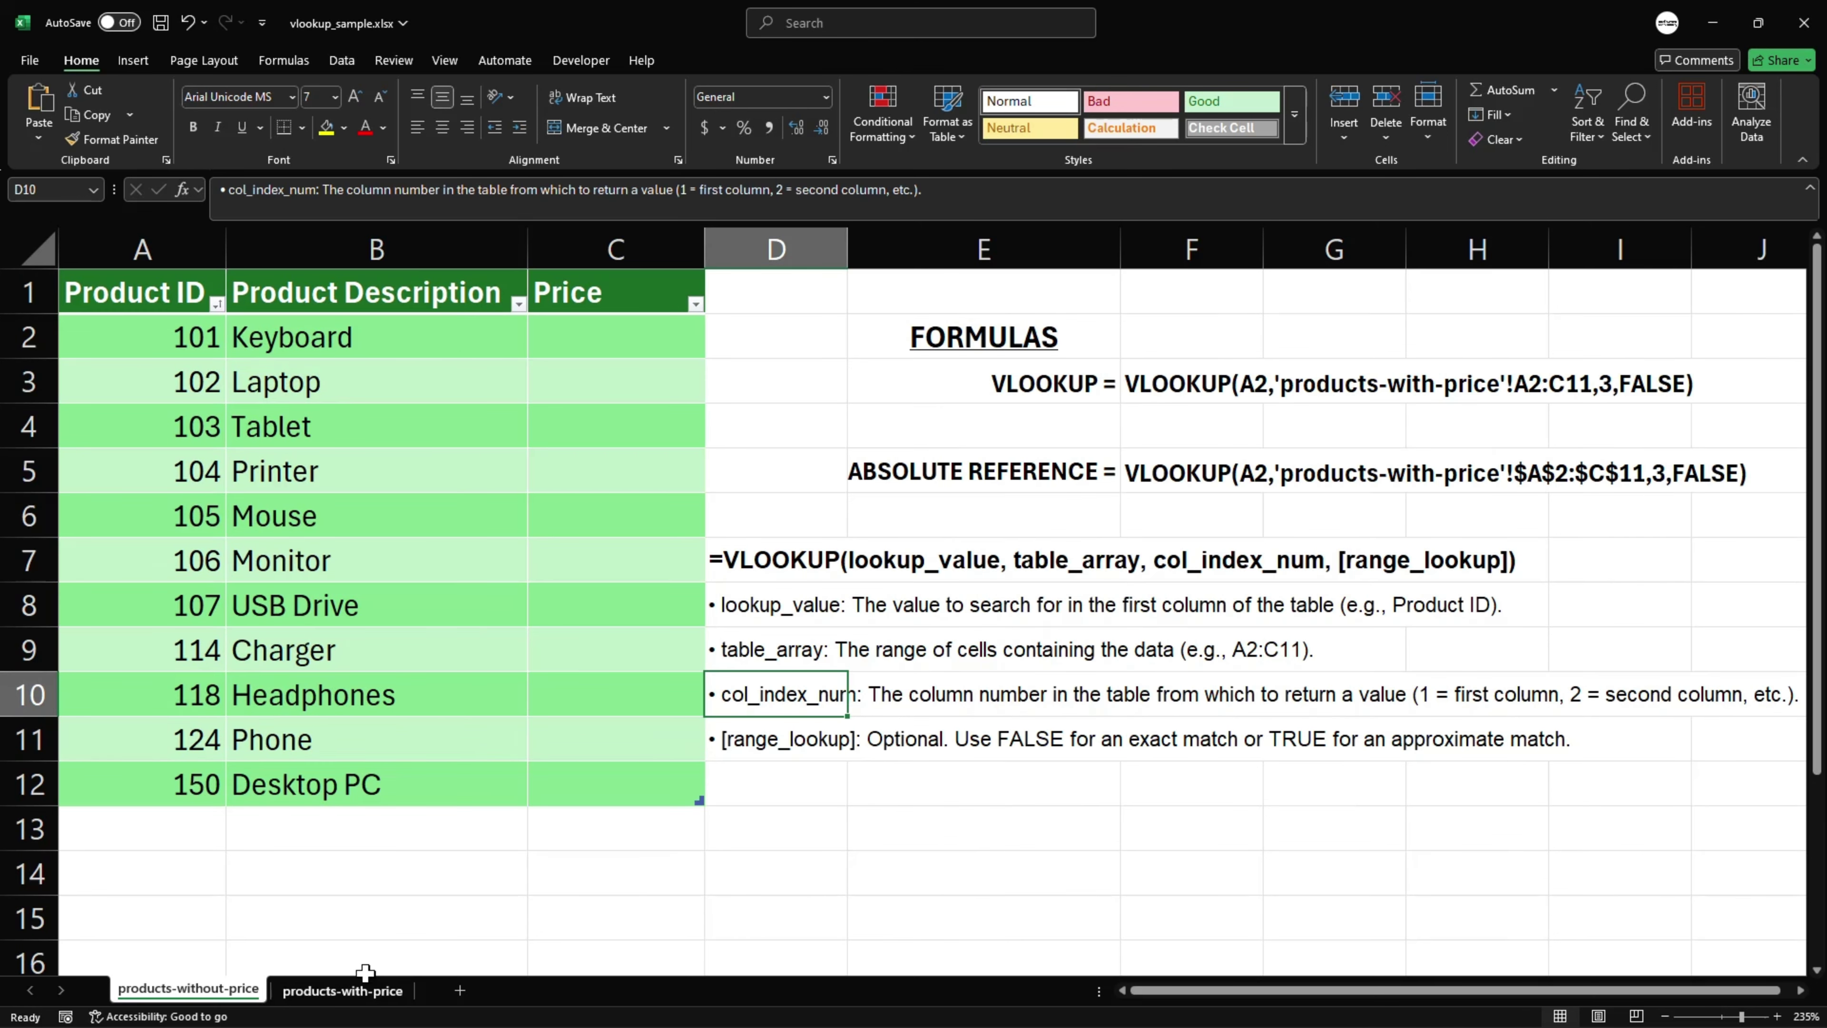
pyautogui.click(759, 782)
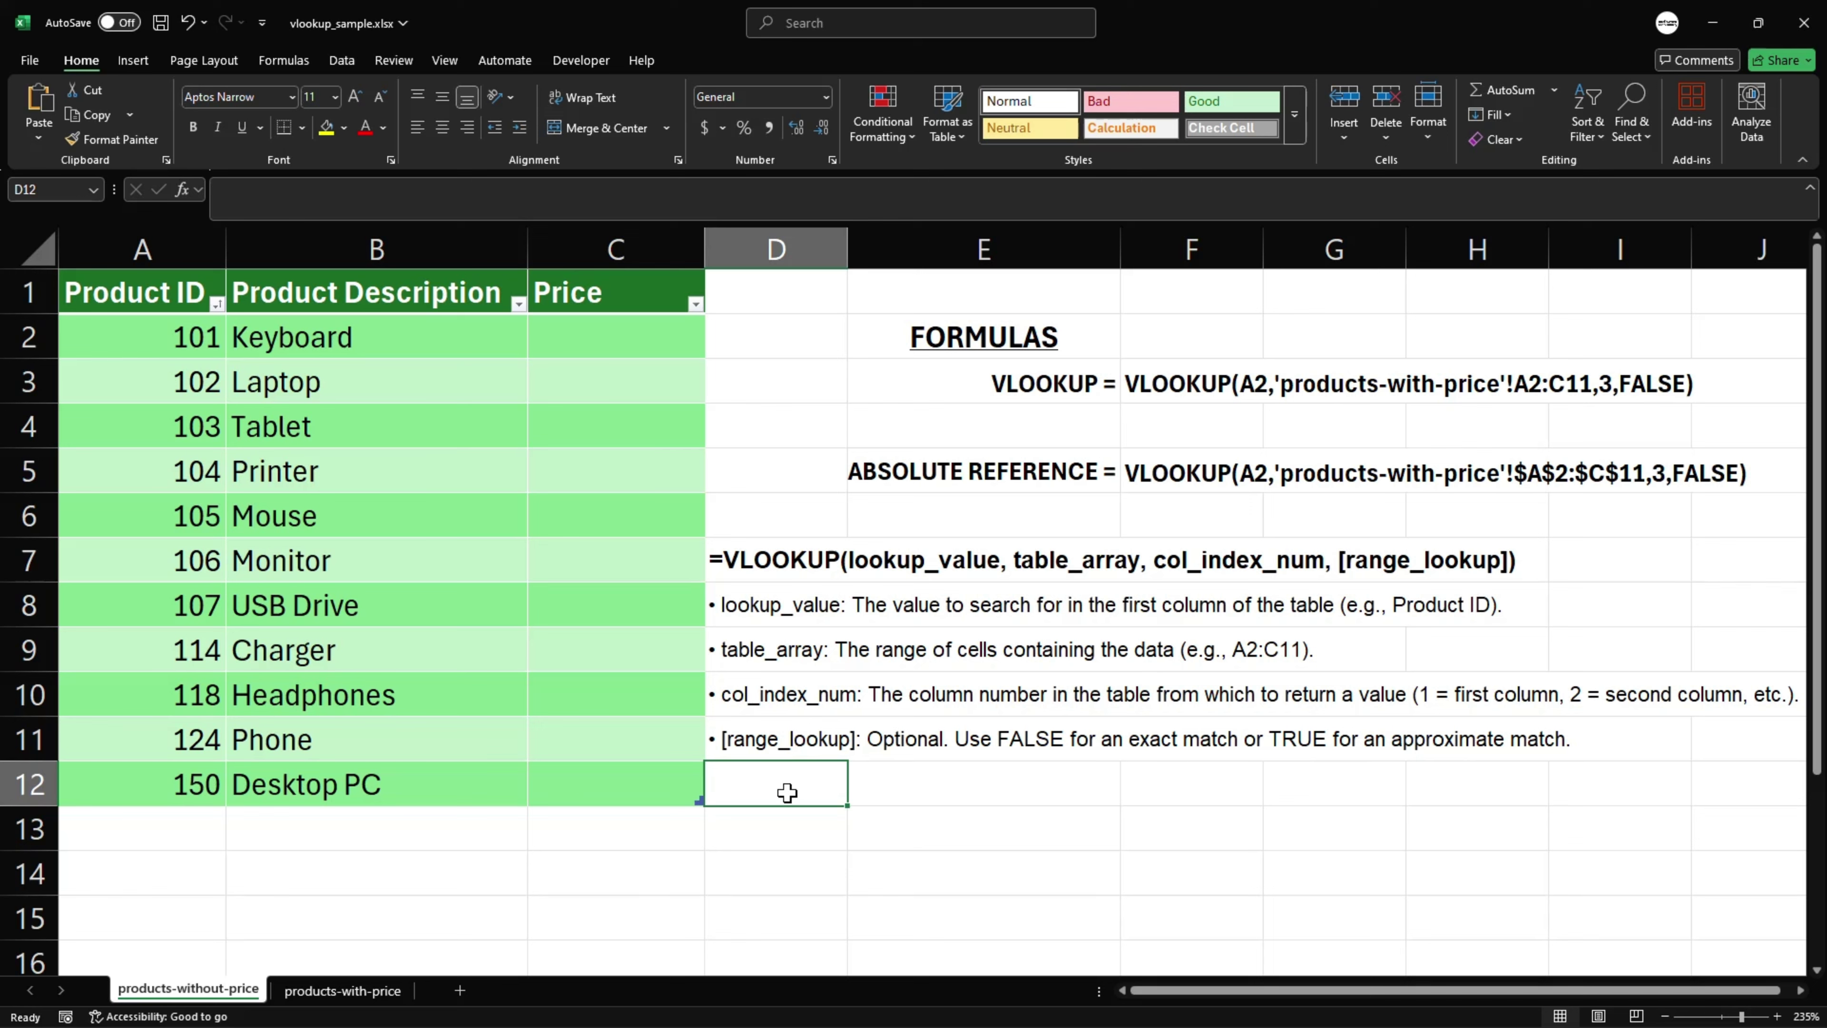
pyautogui.click(342, 990)
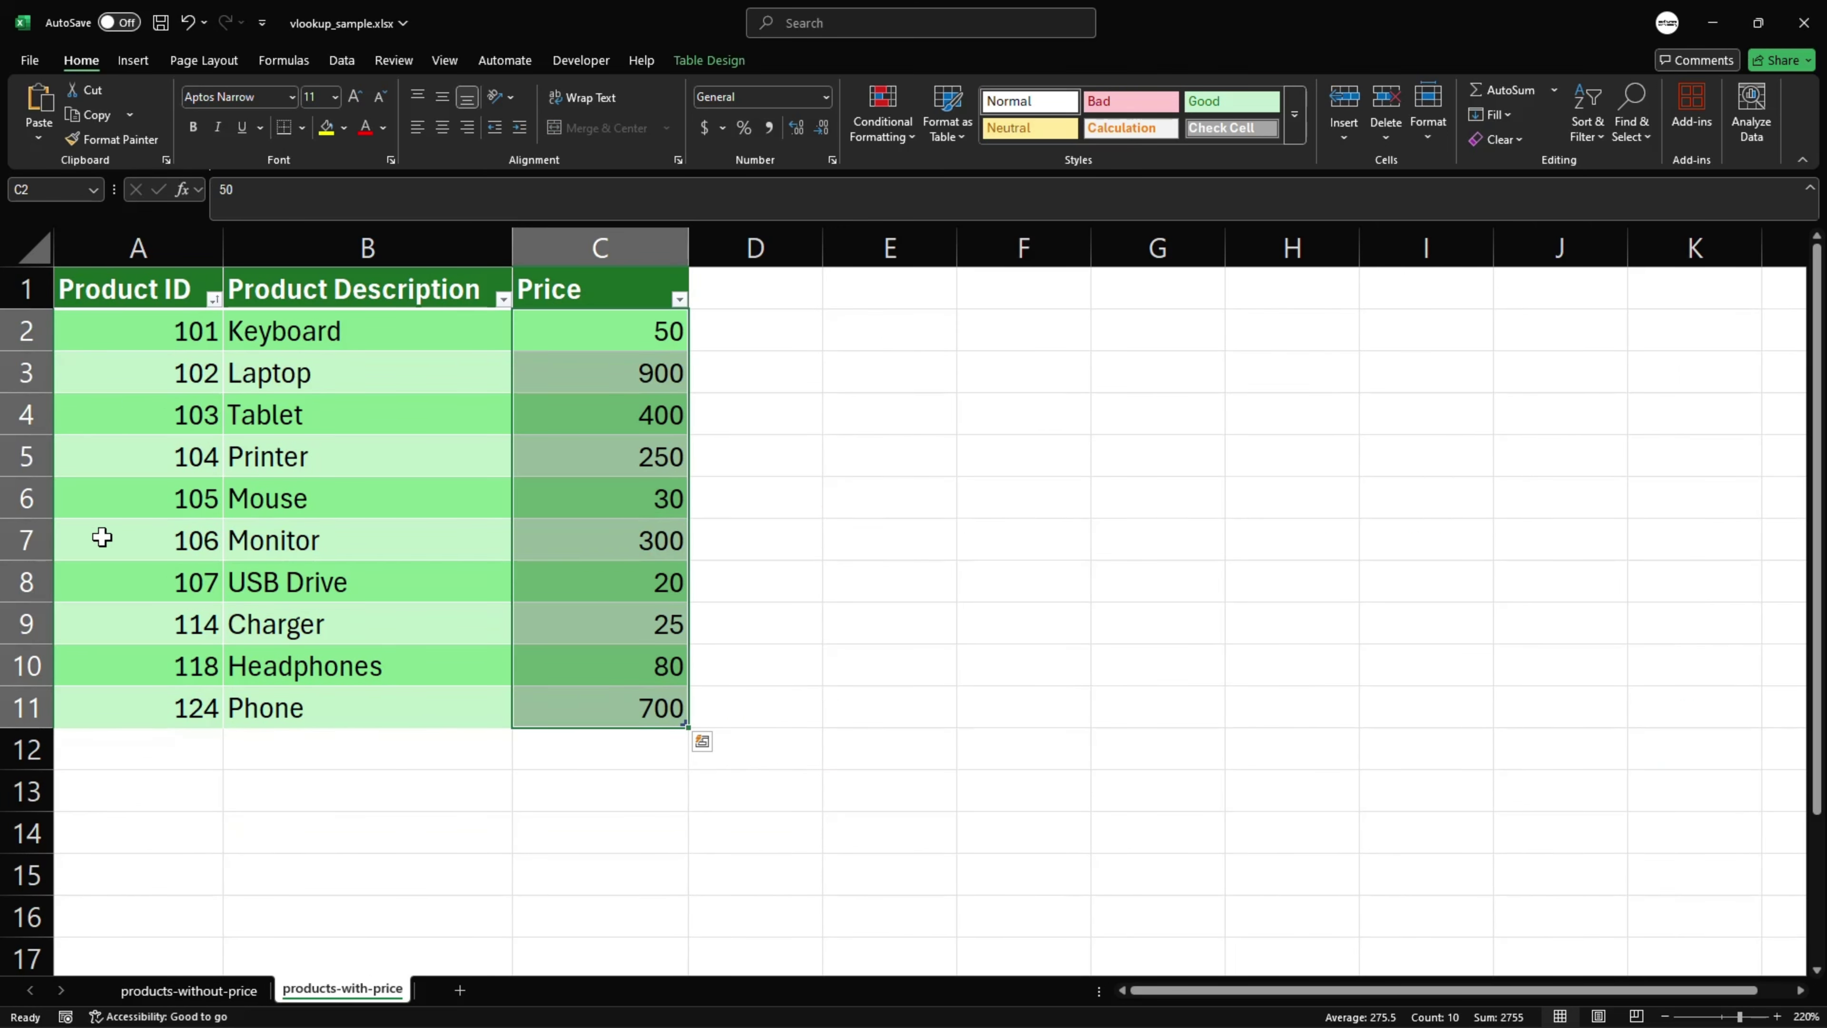
pyautogui.click(188, 991)
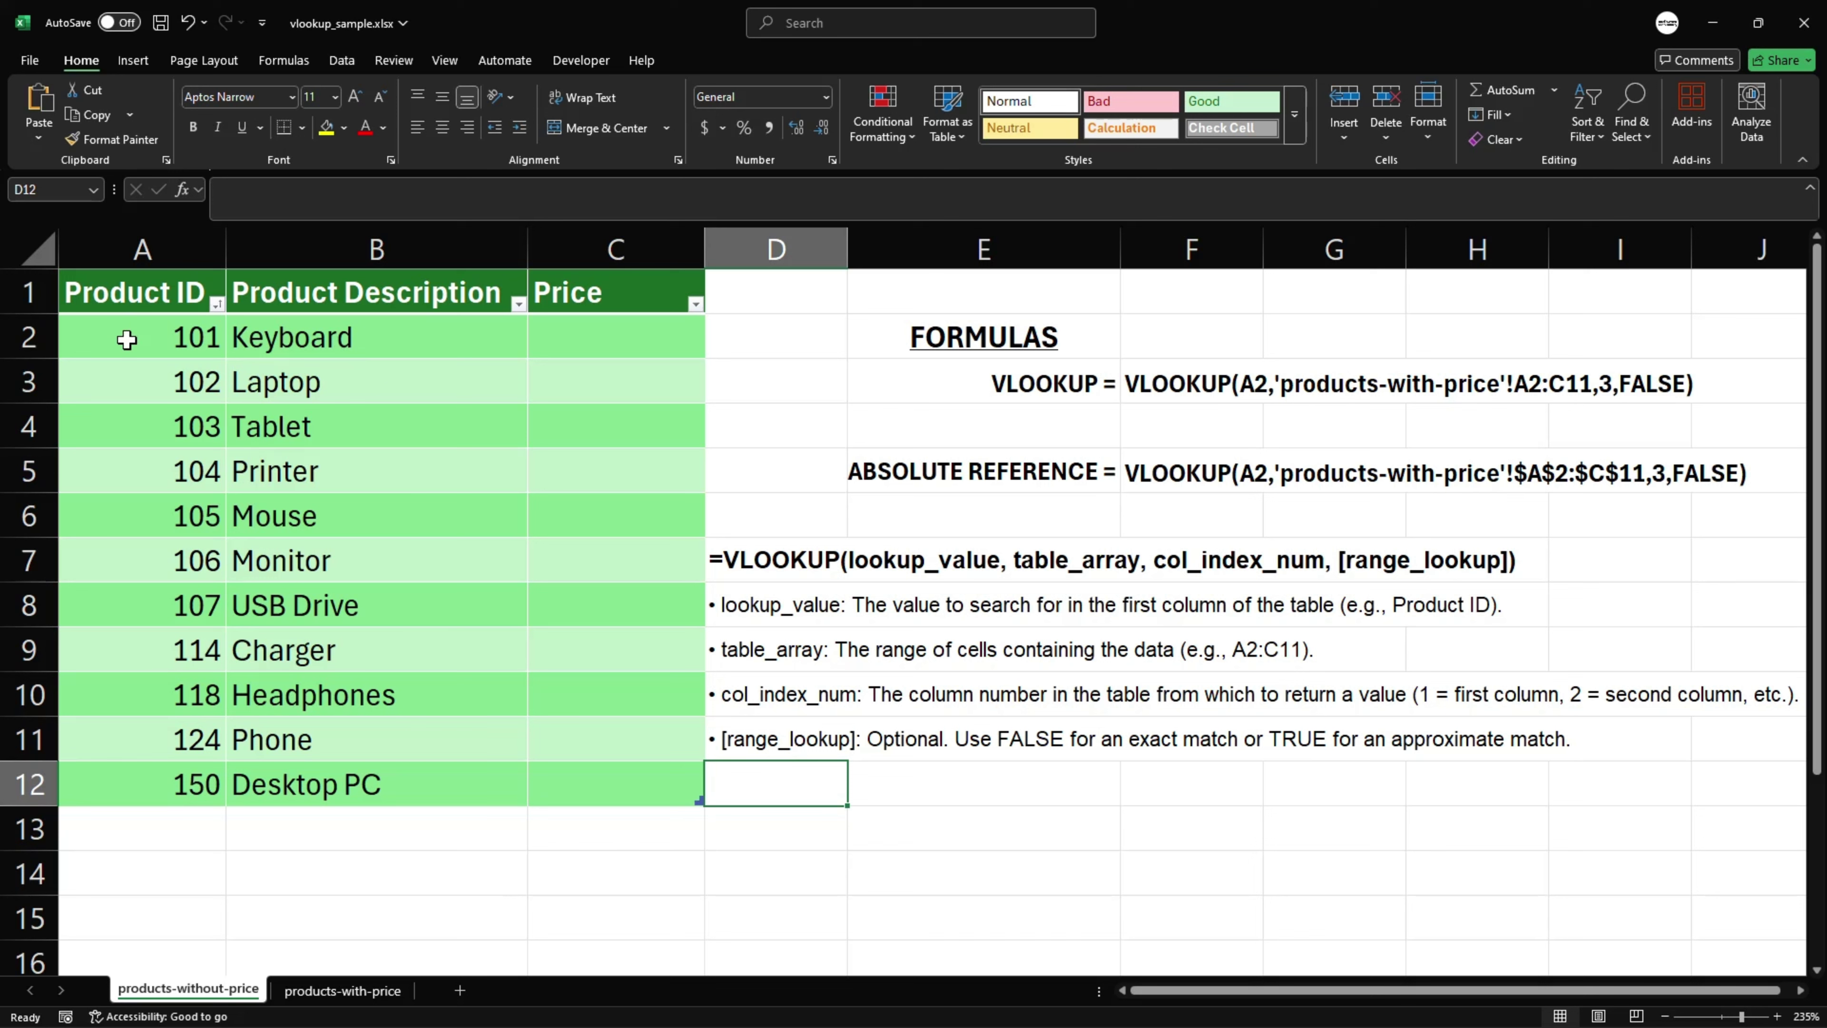
# Start a VLOOKUP formula in cell C2 of the products-without-price sheet, using the Product ID in A2 as the lookup value
pyautogui.click(609, 338)
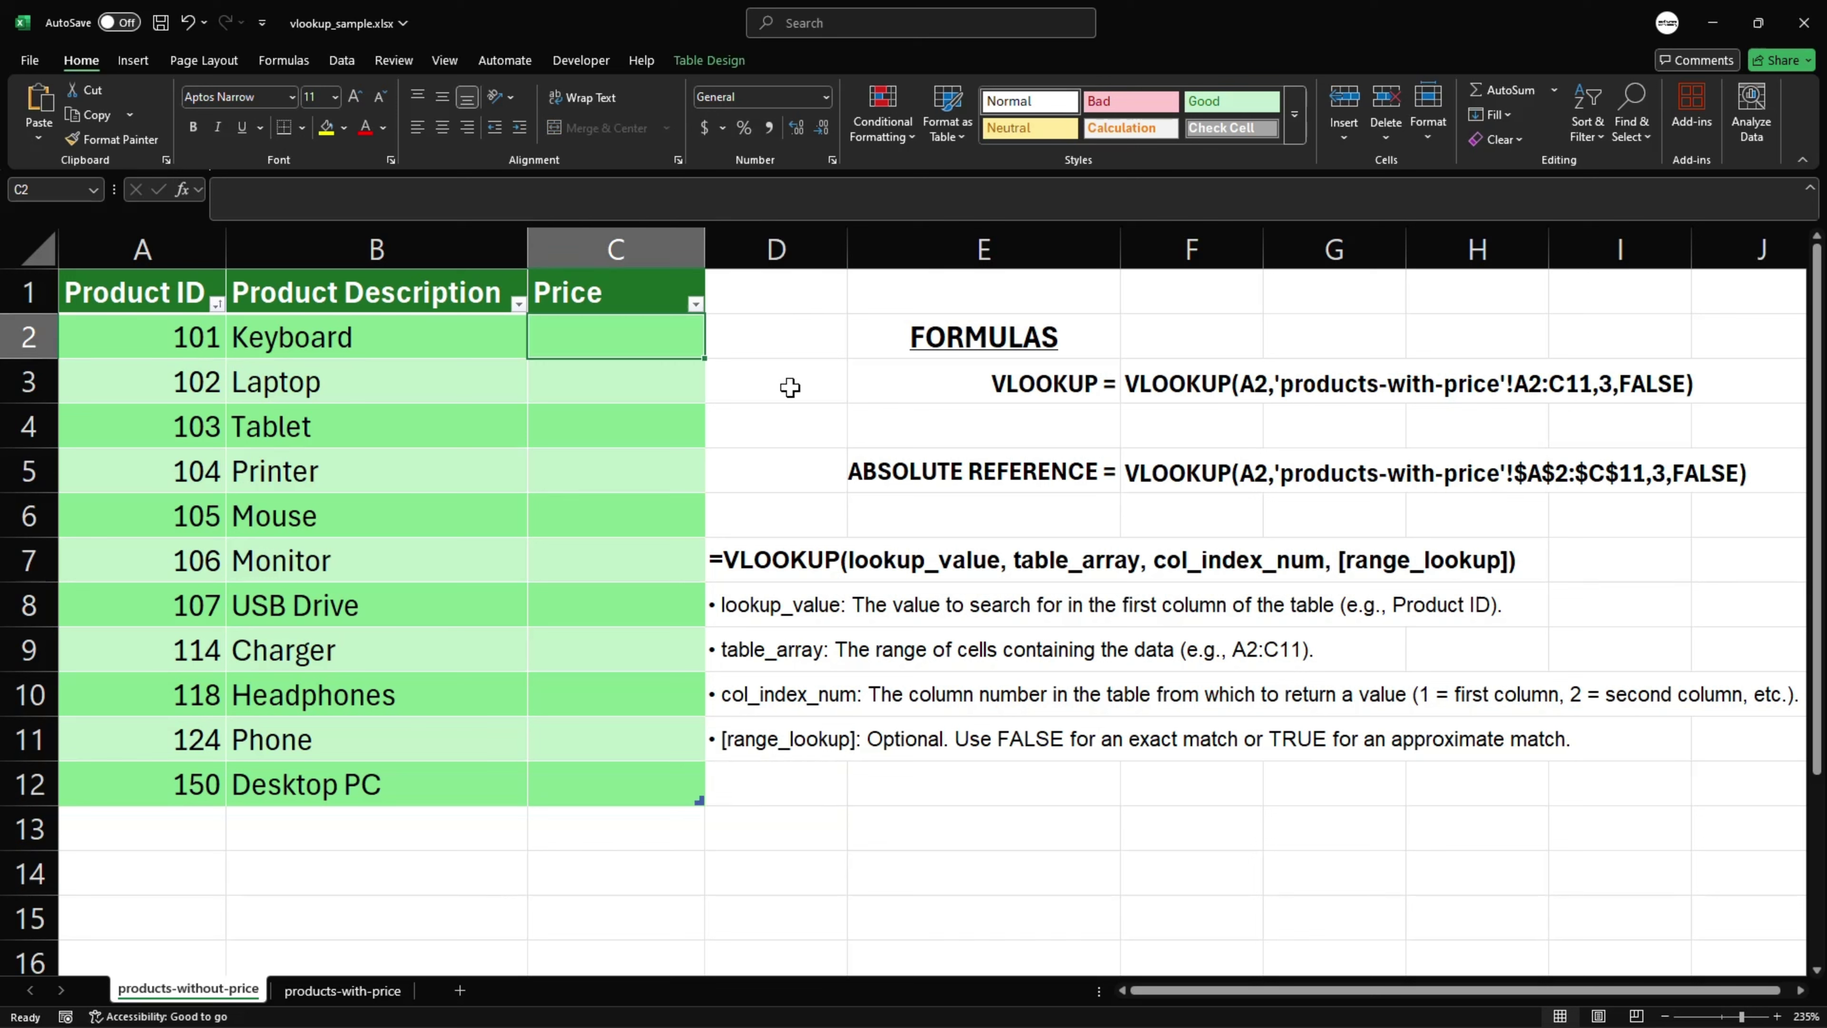
pyautogui.write('=VLO')
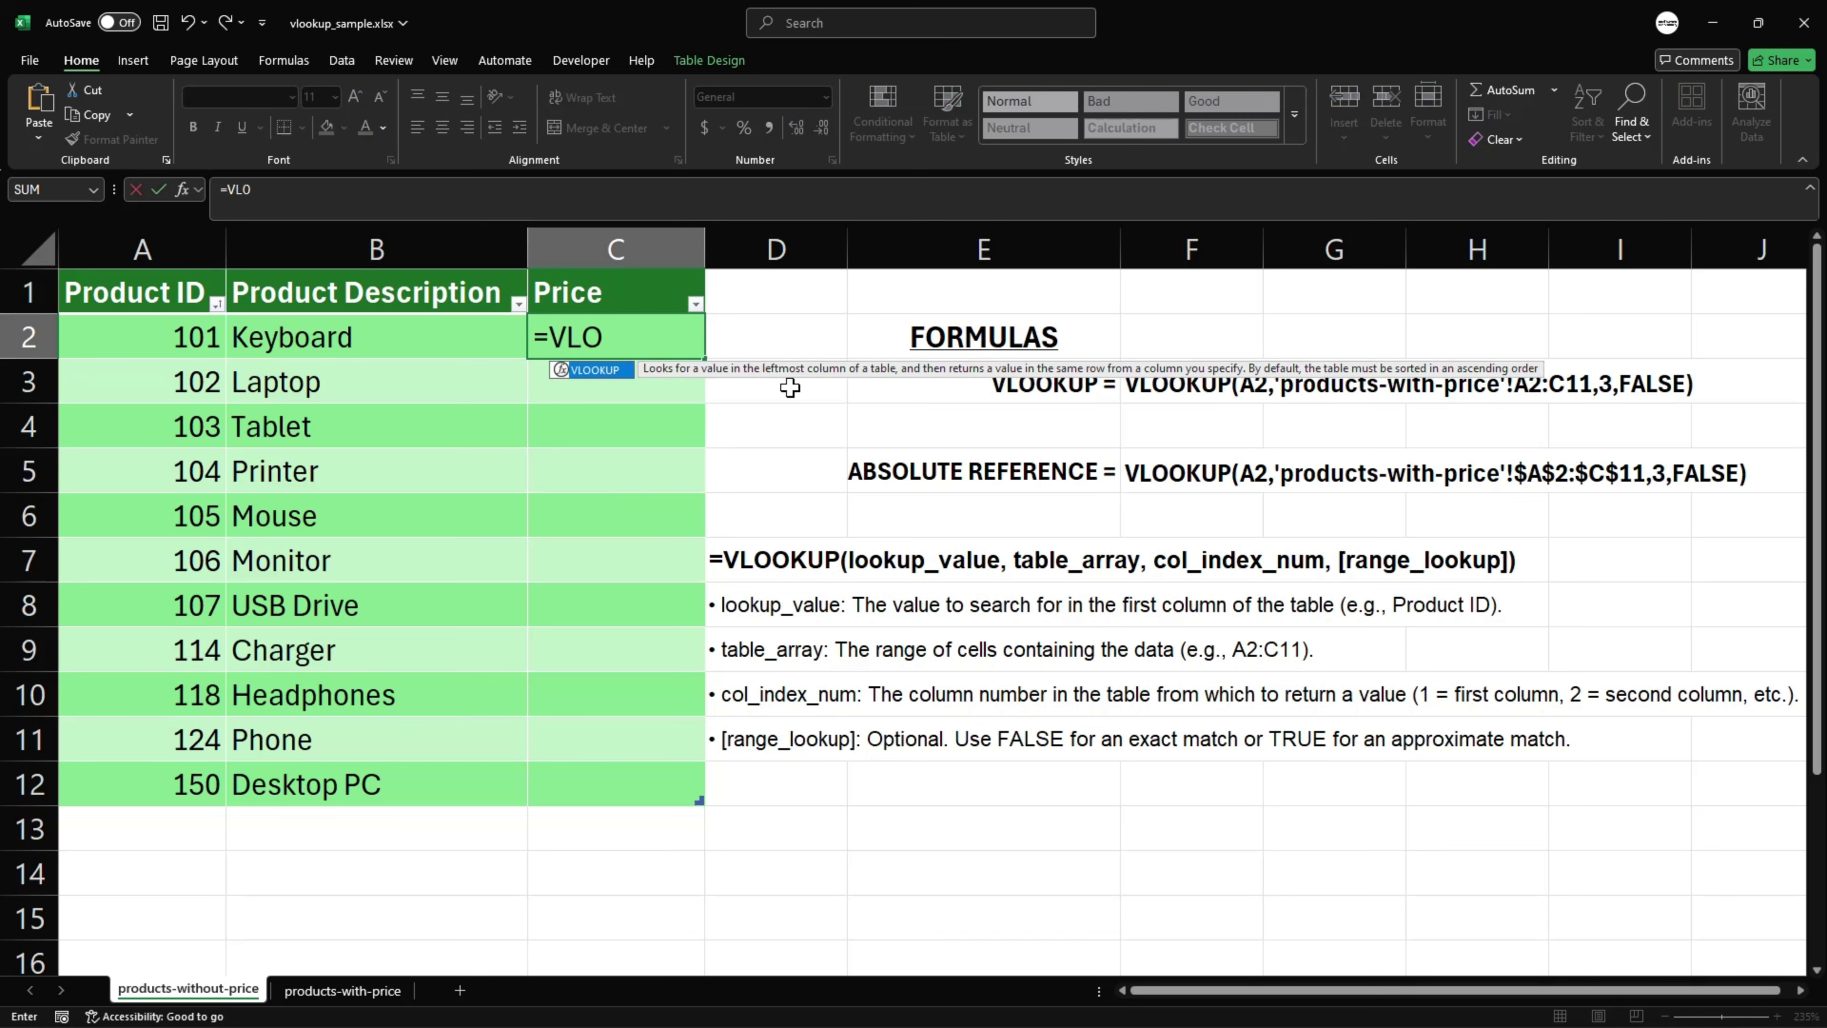
pyautogui.write('OKUP(')
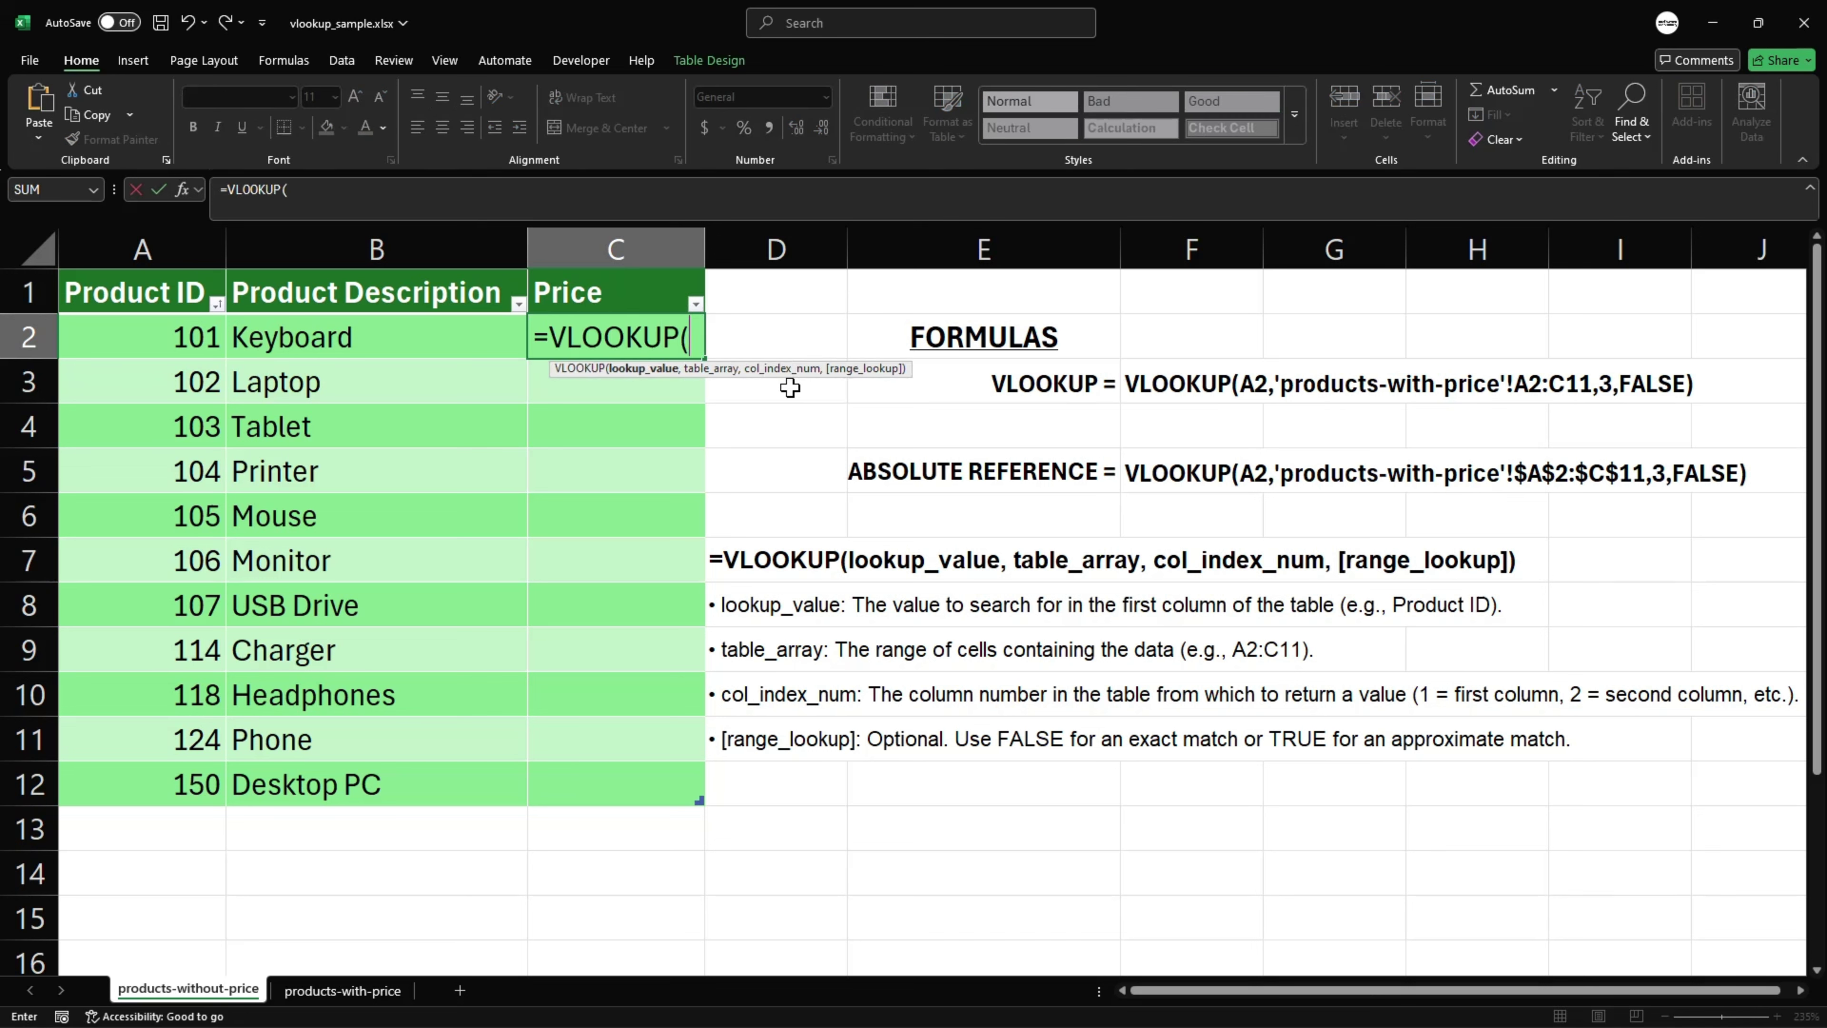
pyautogui.click(118, 337)
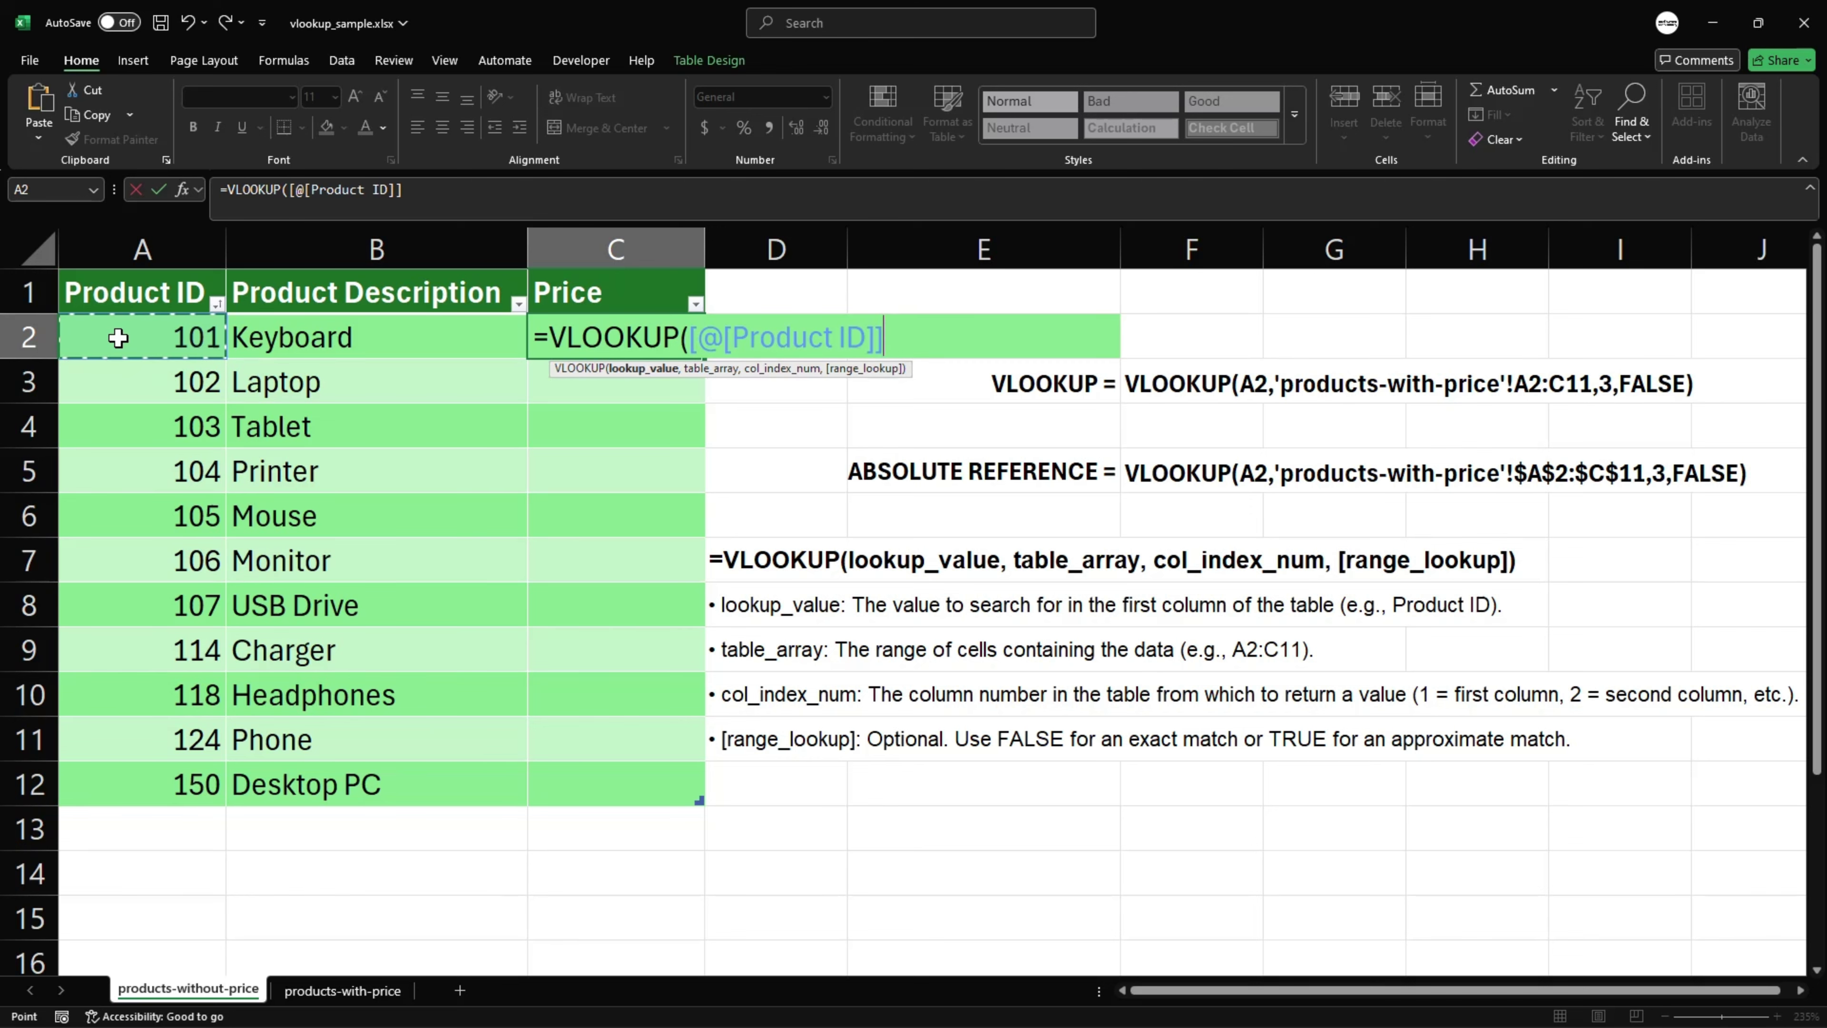
pyautogui.write(',')
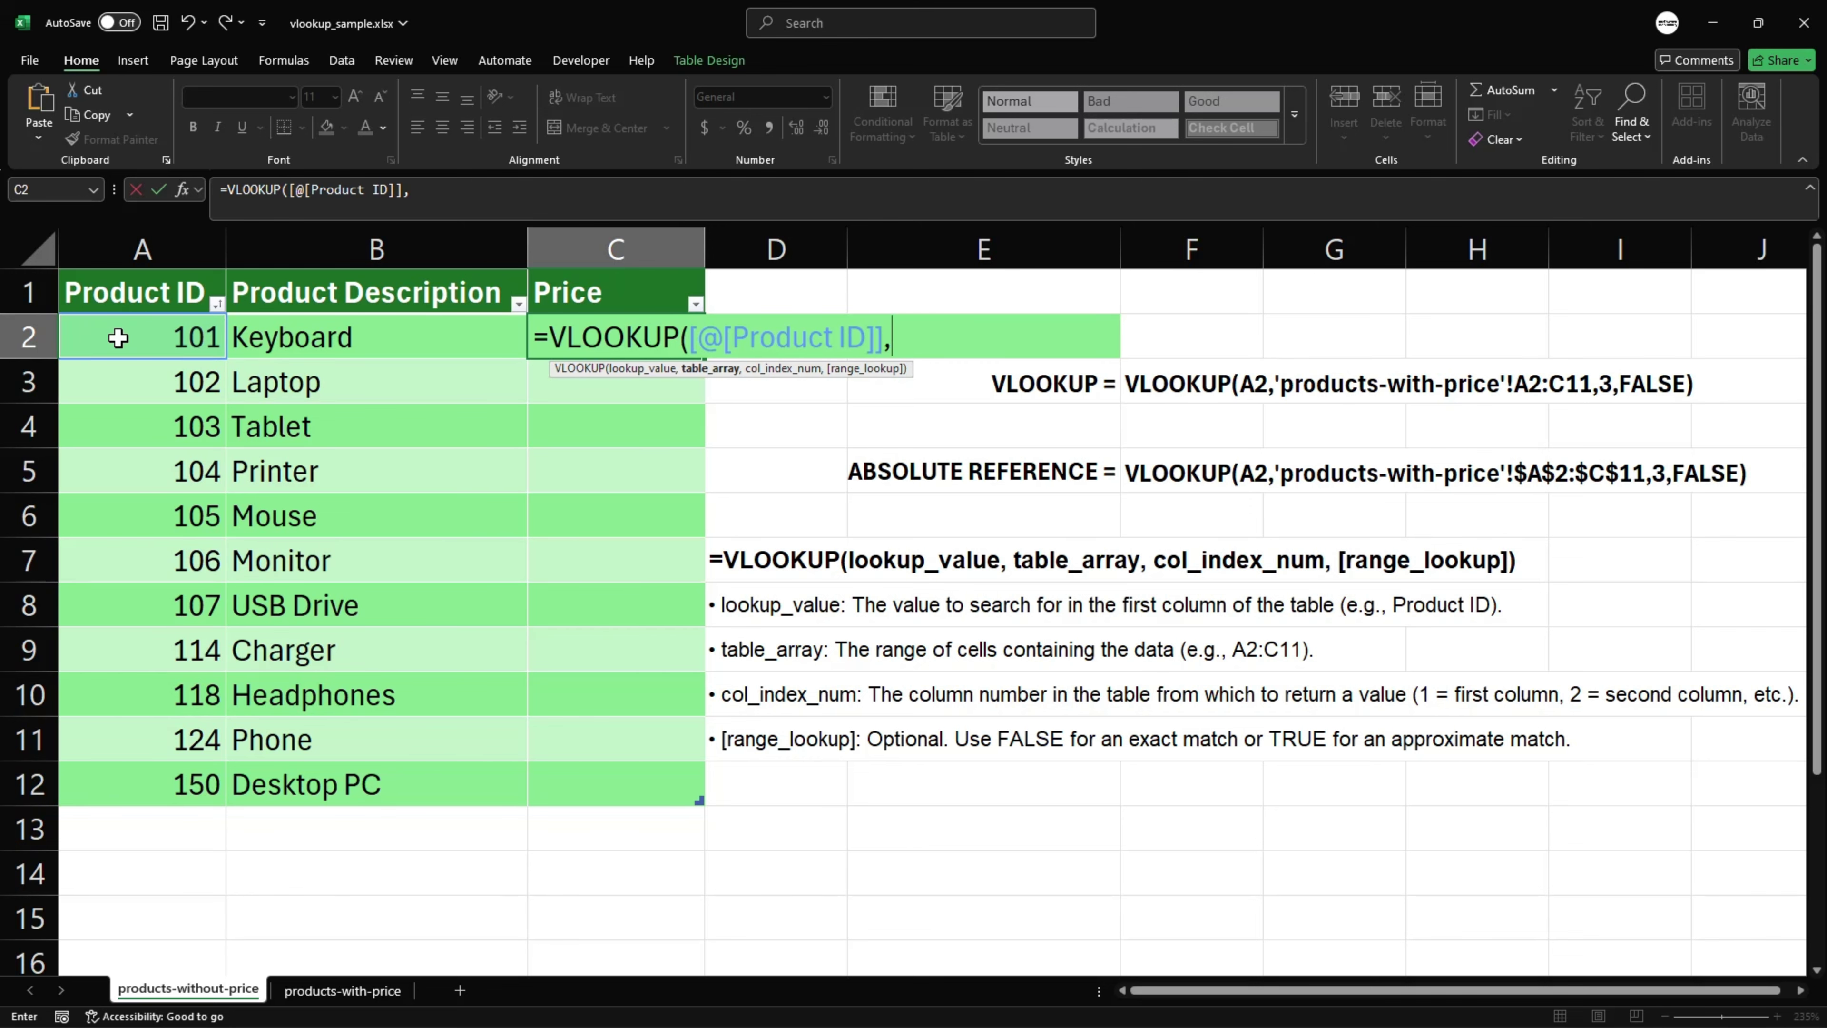
# Complete the VLOOKUP formula with columns A:C of products-with-price as the table array, column index 3 and FALSE for an exact match
pyautogui.click(327, 1000)
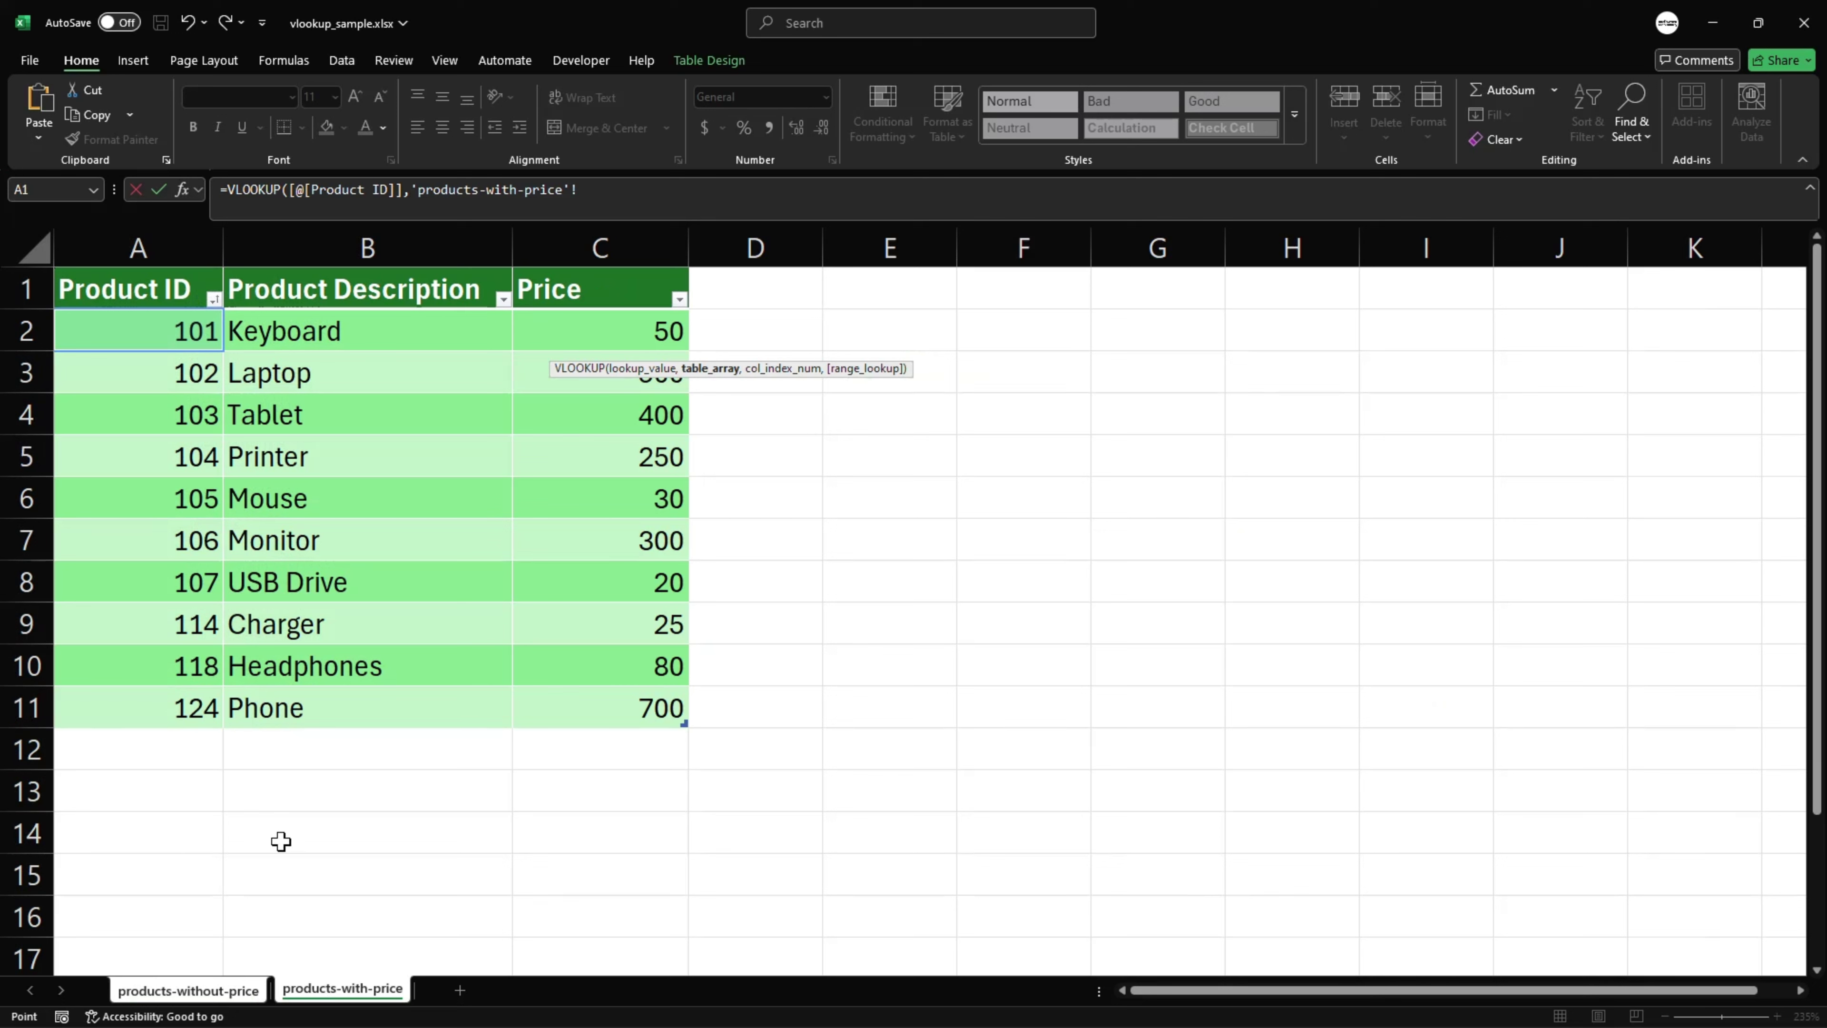
pyautogui.moveTo(138, 240); pyautogui.dragTo(583, 234)
pyautogui.write(',')
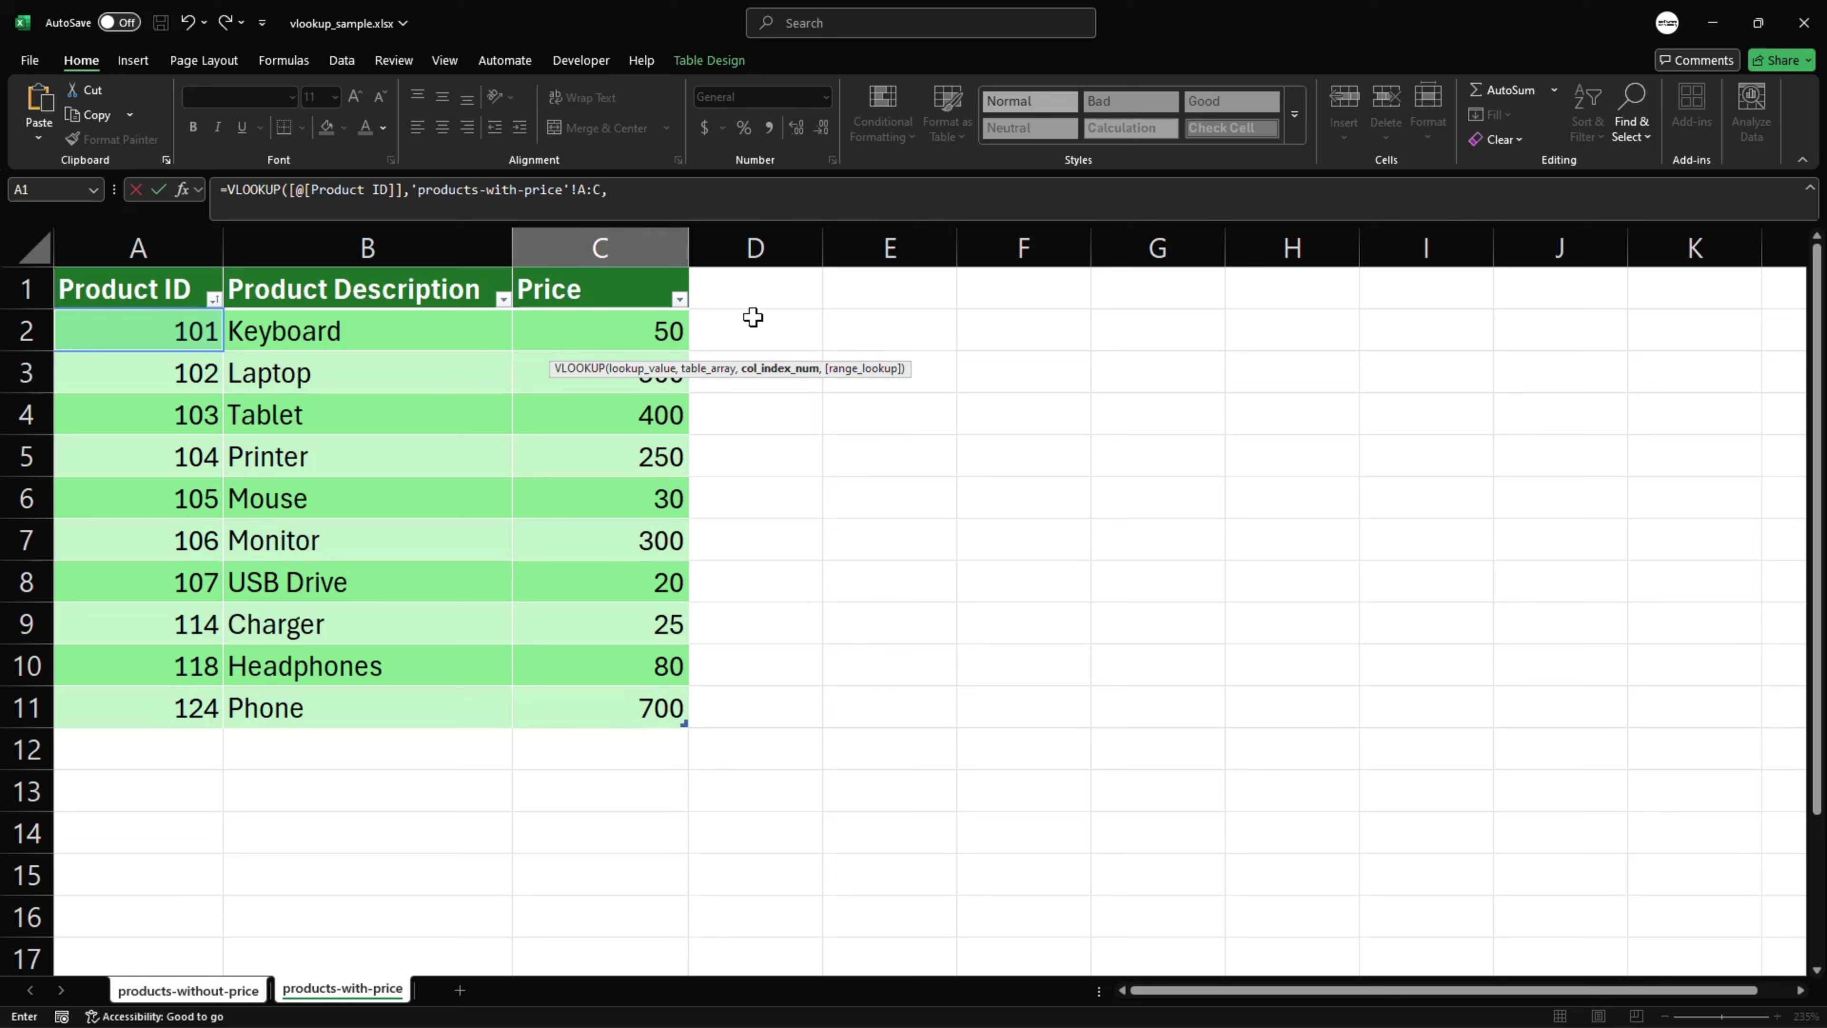
pyautogui.write('3)')
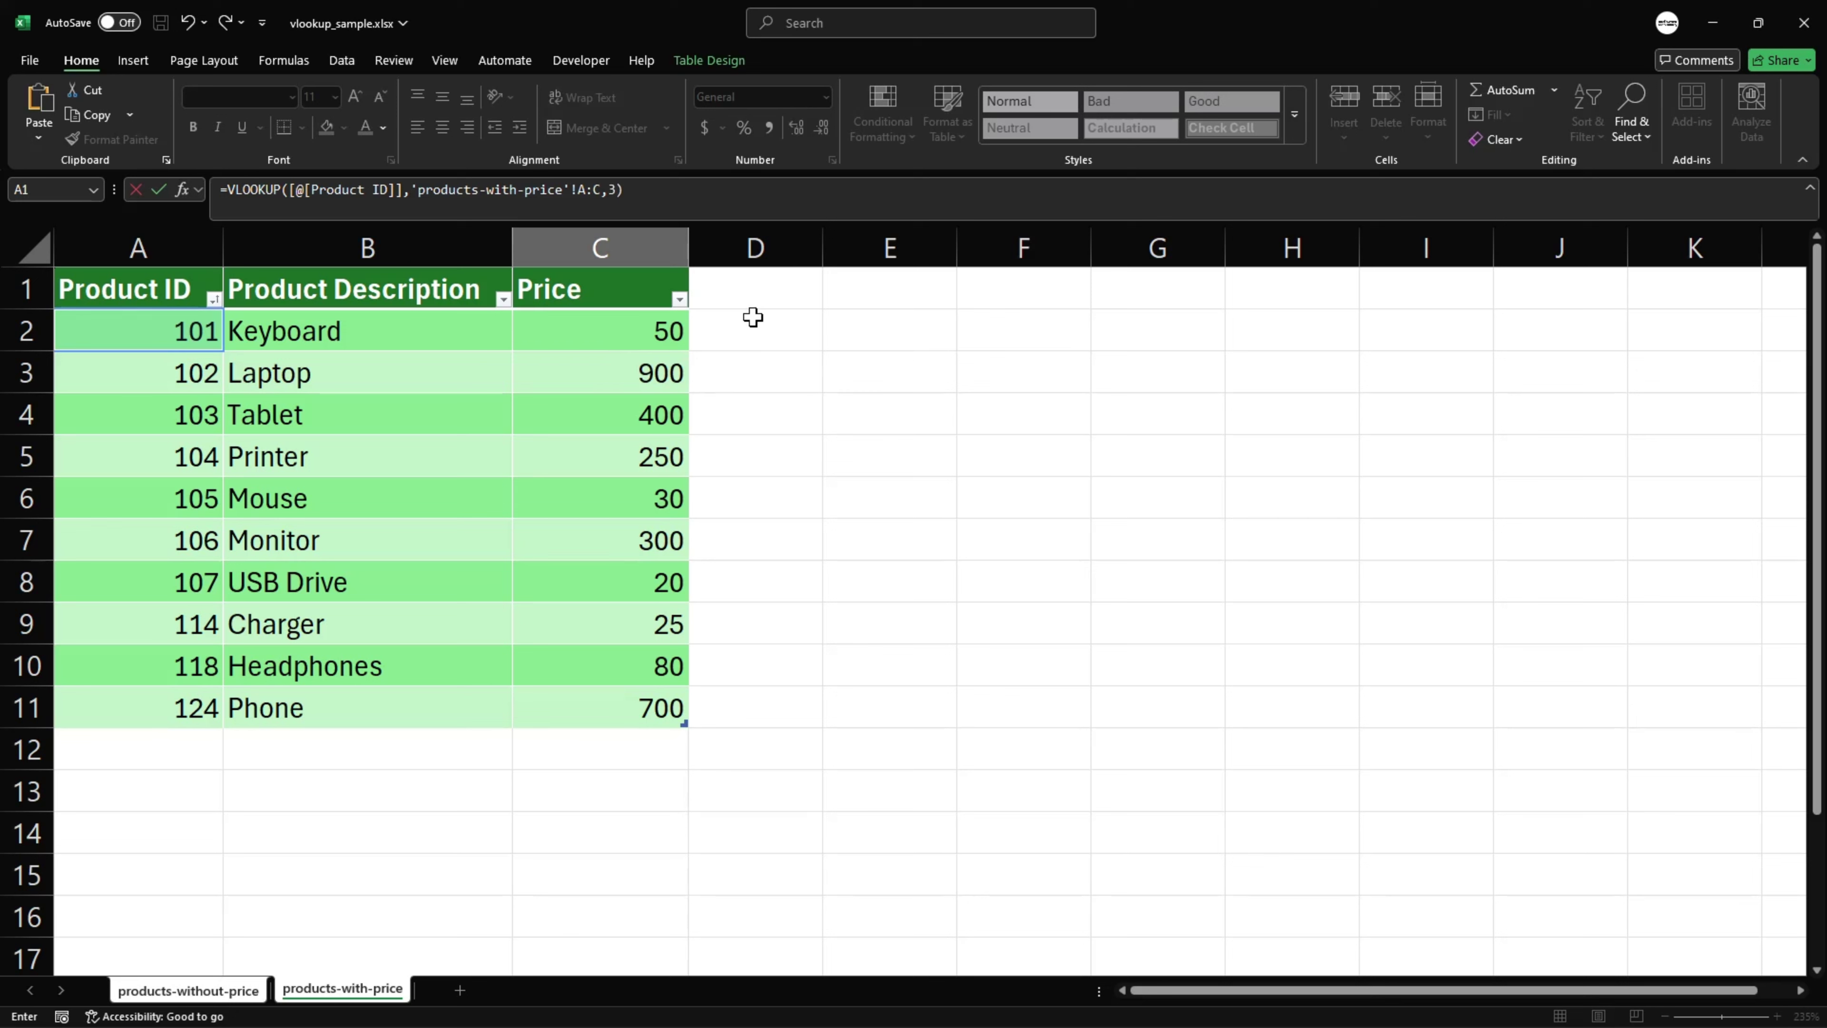
pyautogui.press('BackSpace')
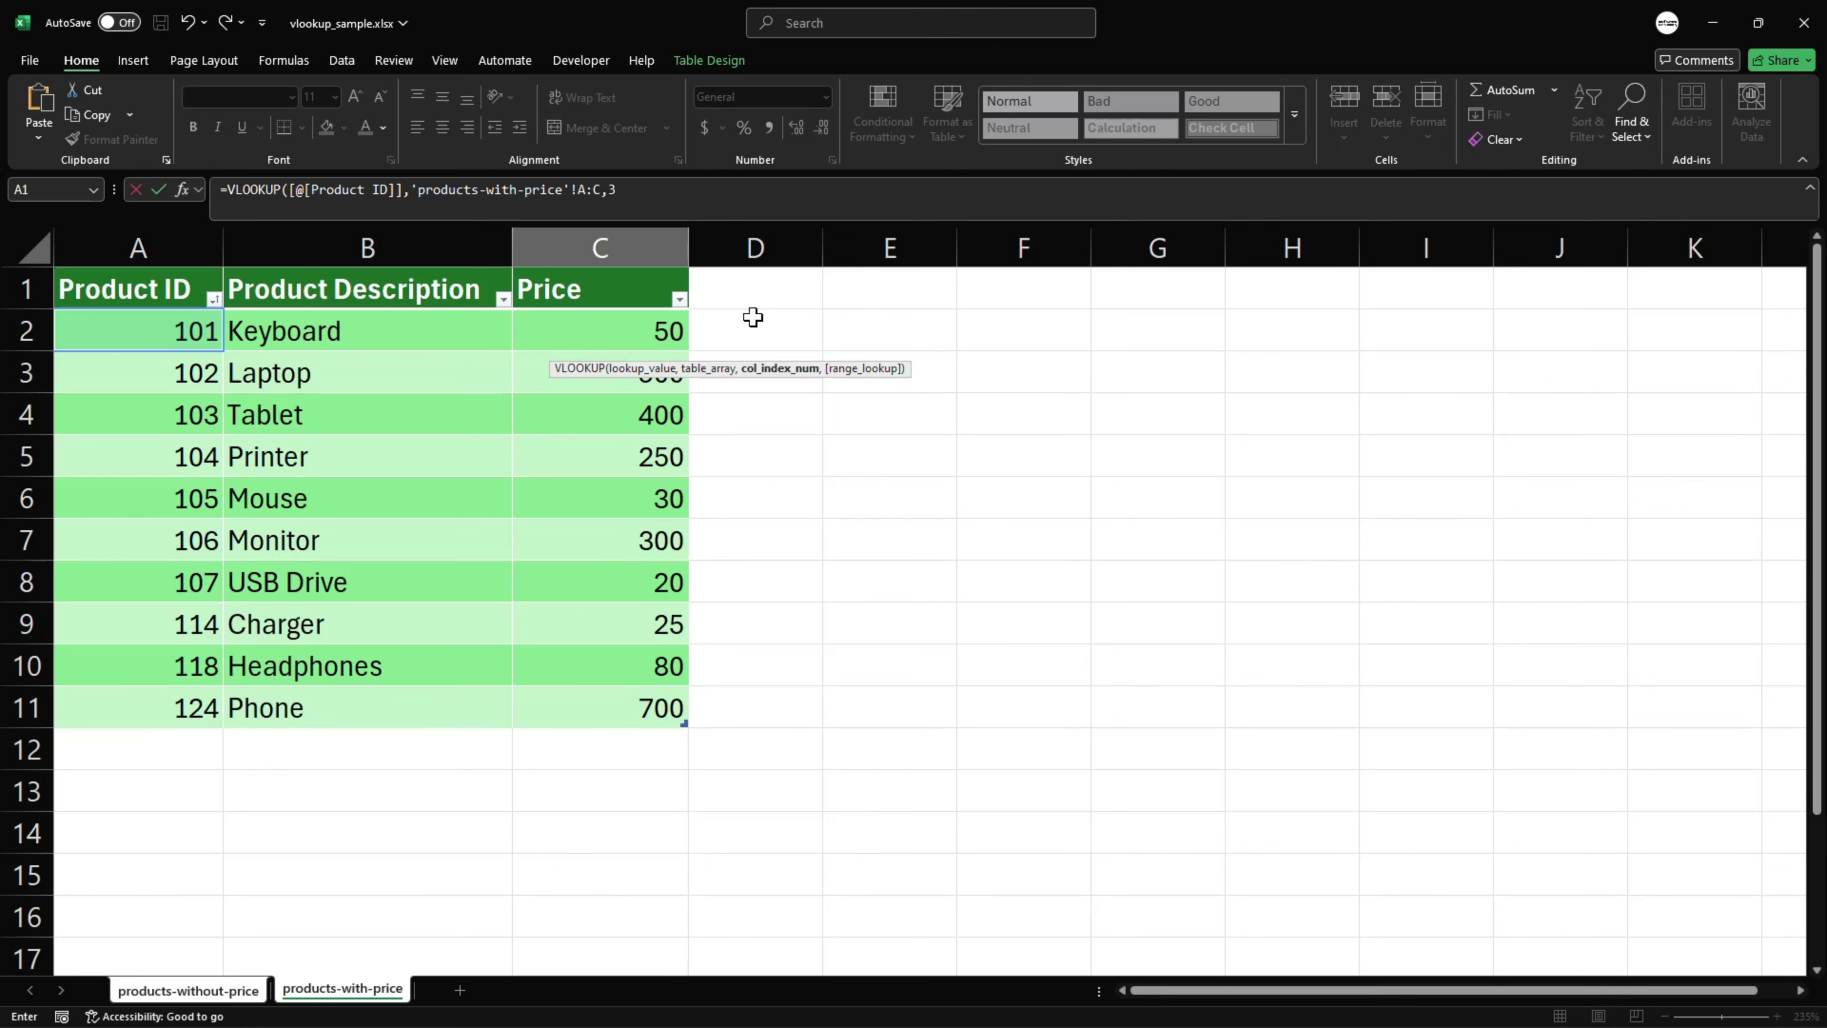
pyautogui.write(',FALSE')
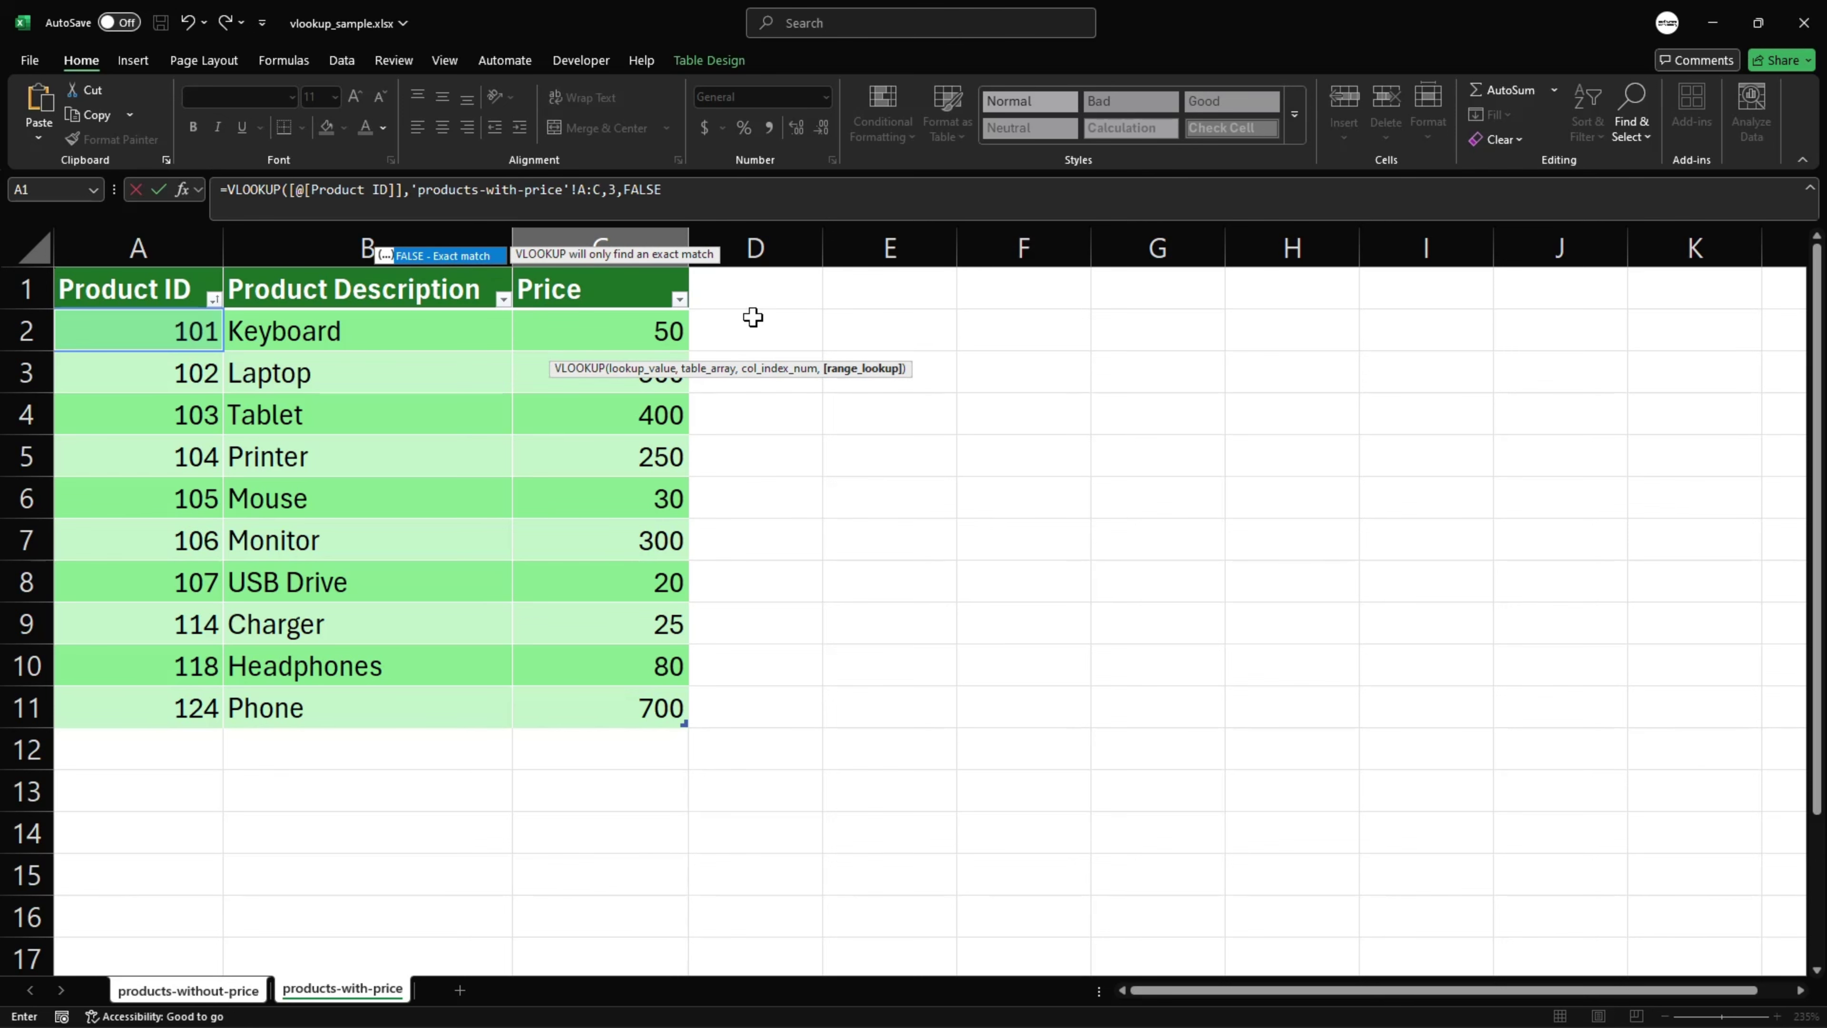
pyautogui.press('Return')
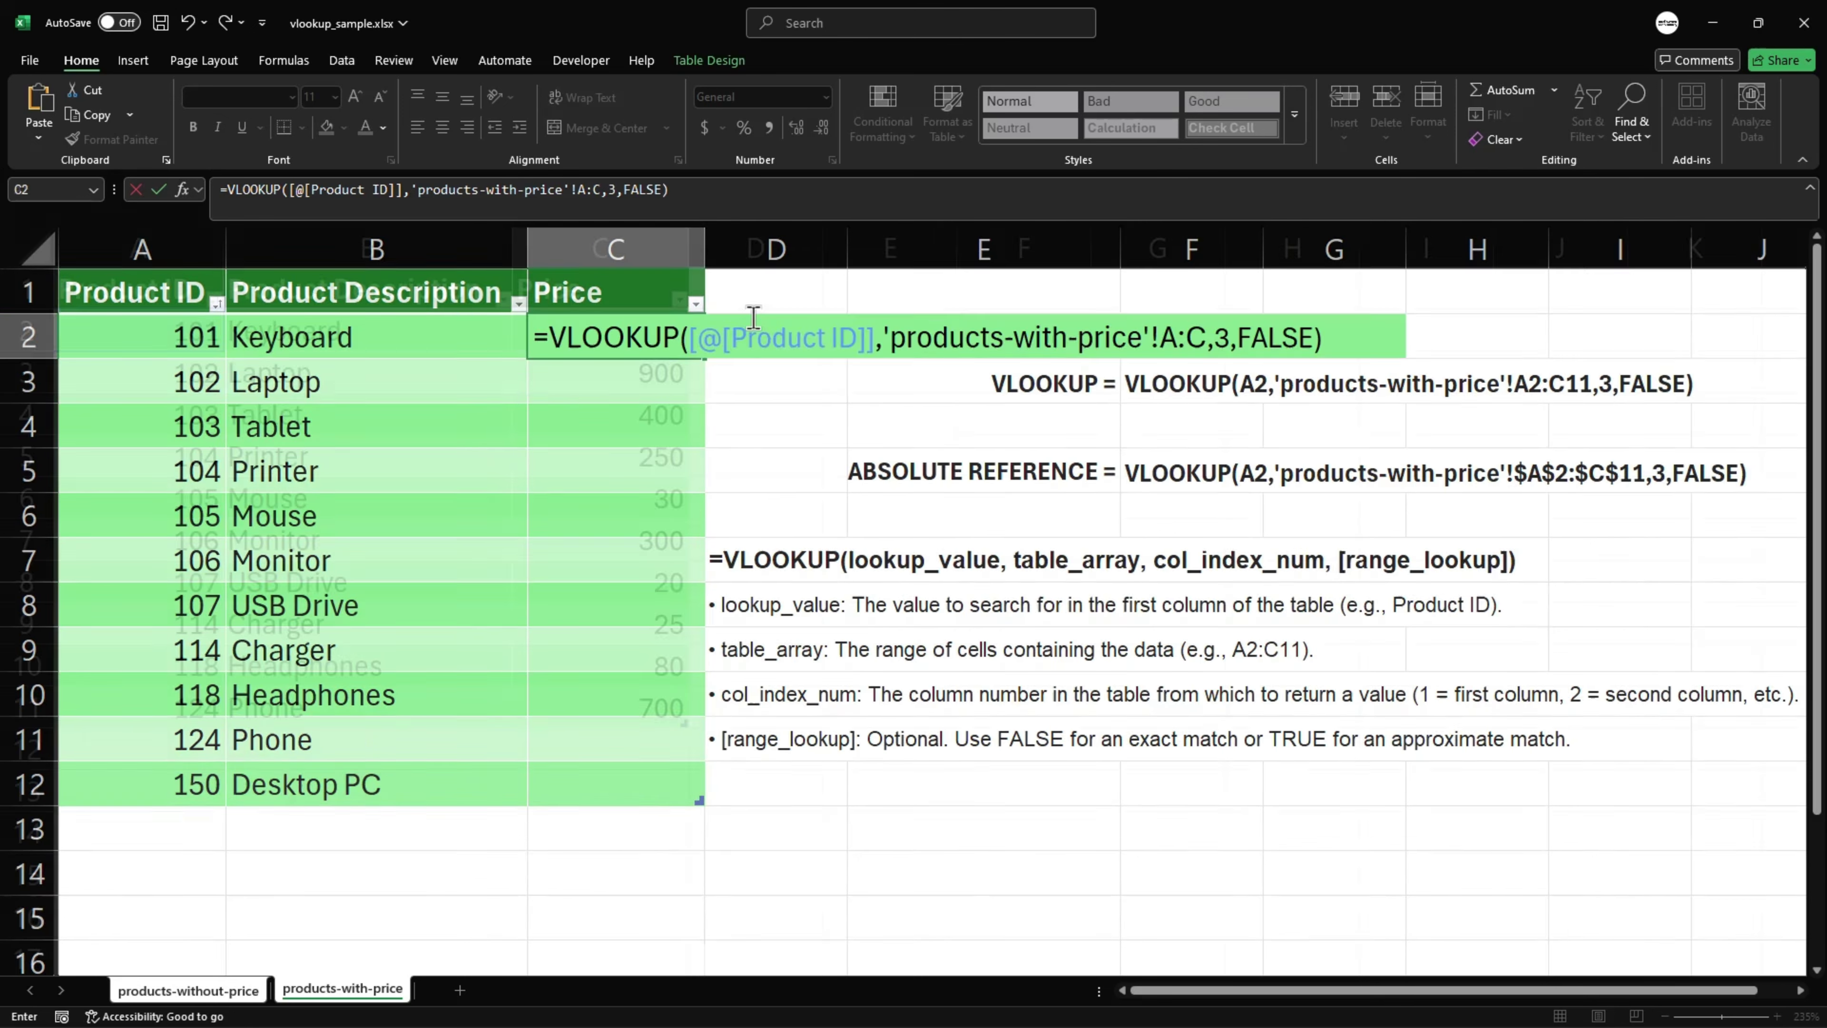
# Inspect the Desktop PC price formula in C12 and check for its Product ID on the products-with-price sheet
pyautogui.click(796, 347)
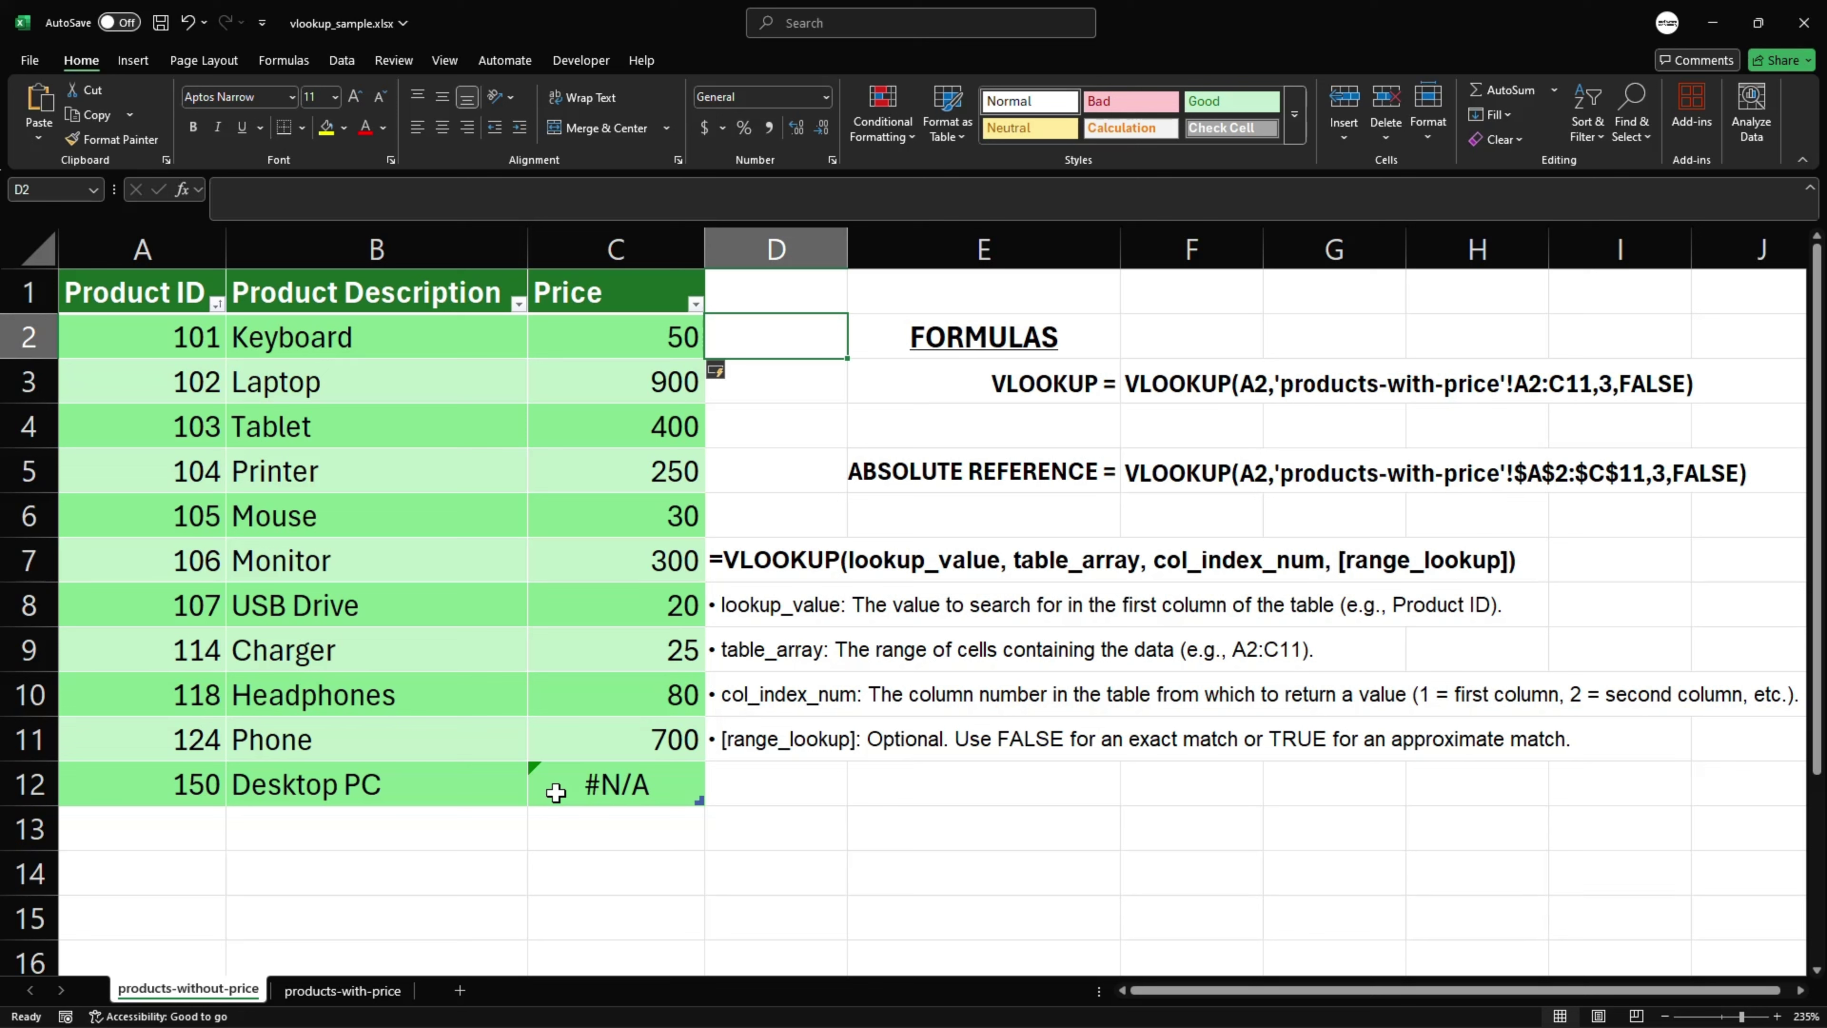
pyautogui.click(551, 806)
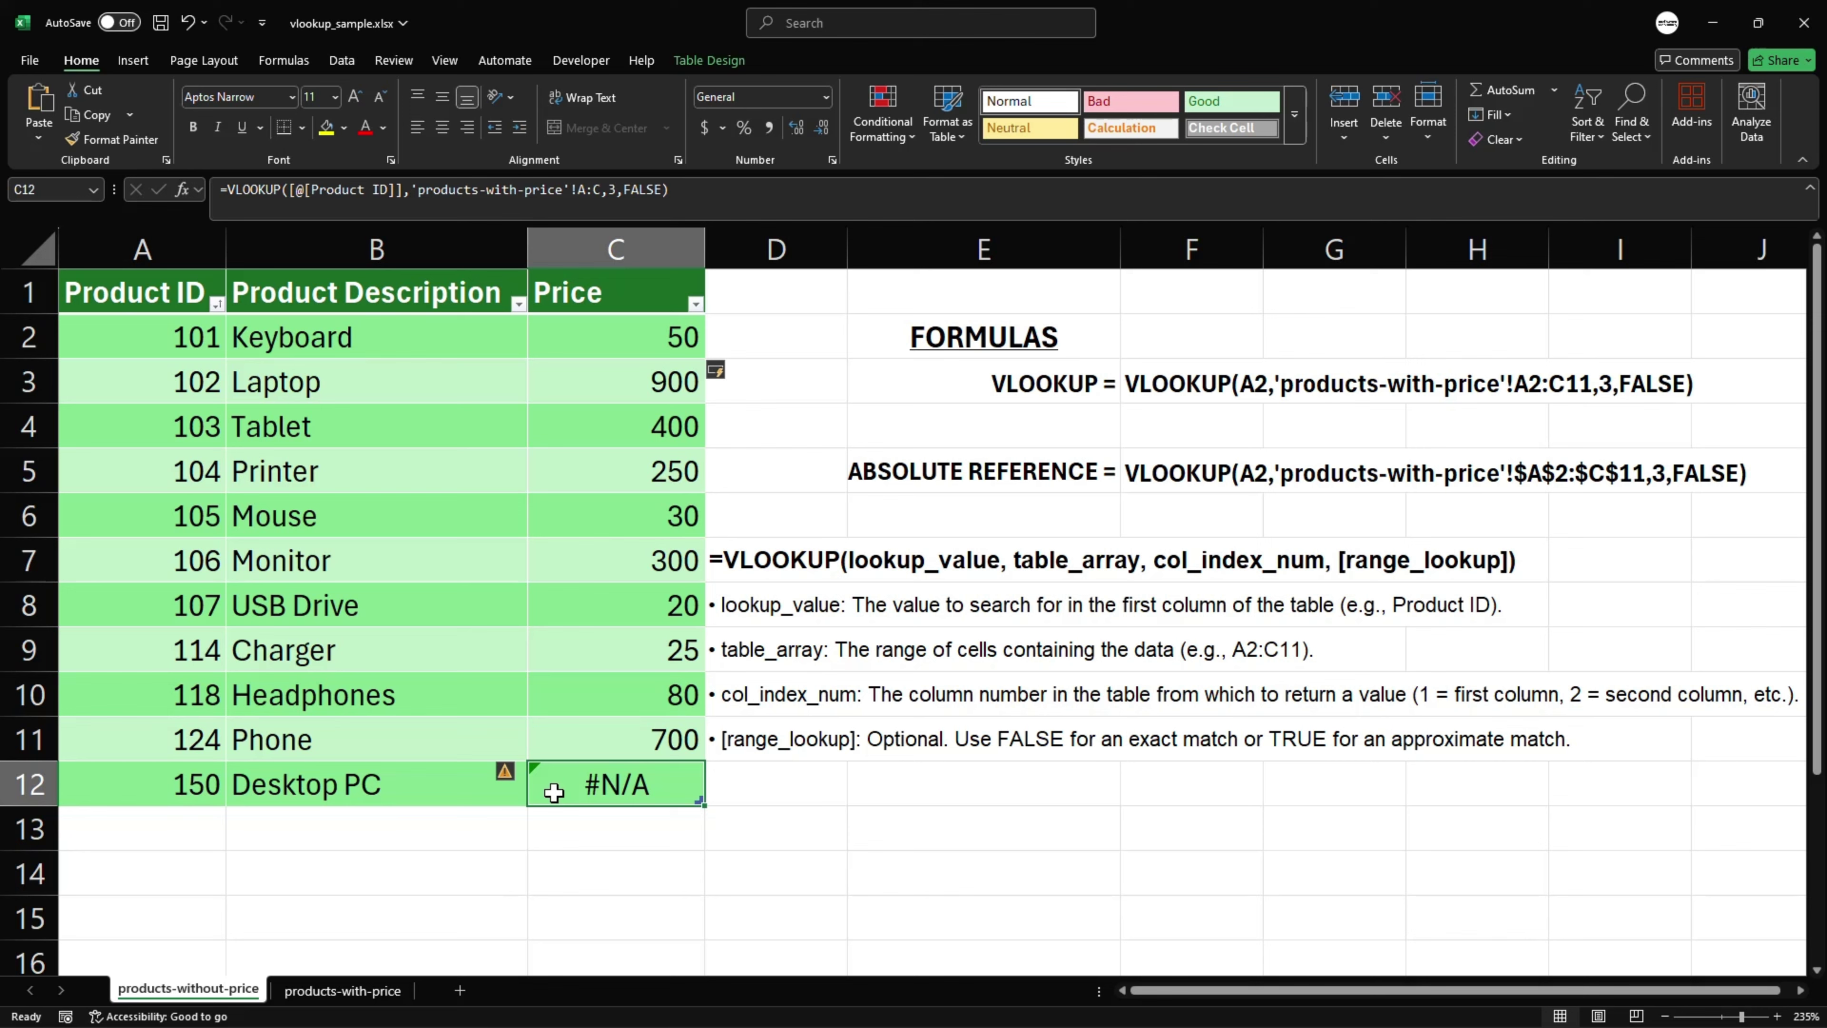
pyautogui.click(342, 990)
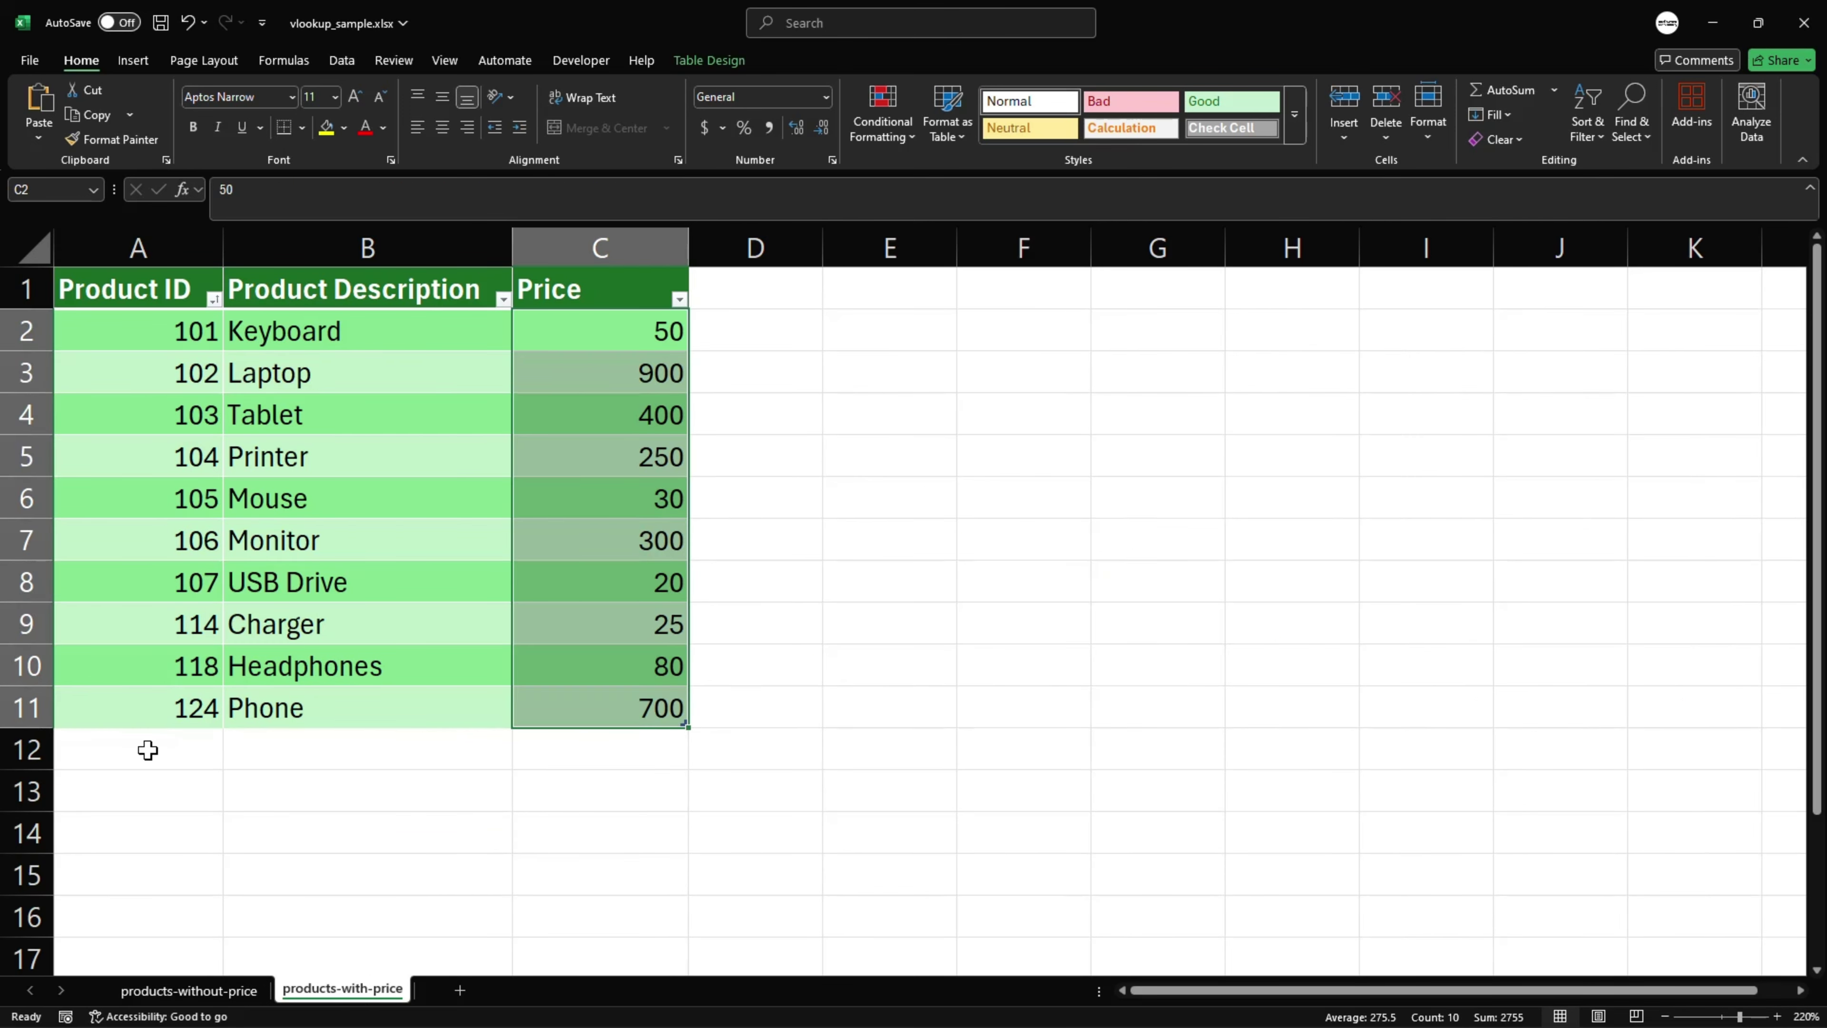
pyautogui.click(209, 979)
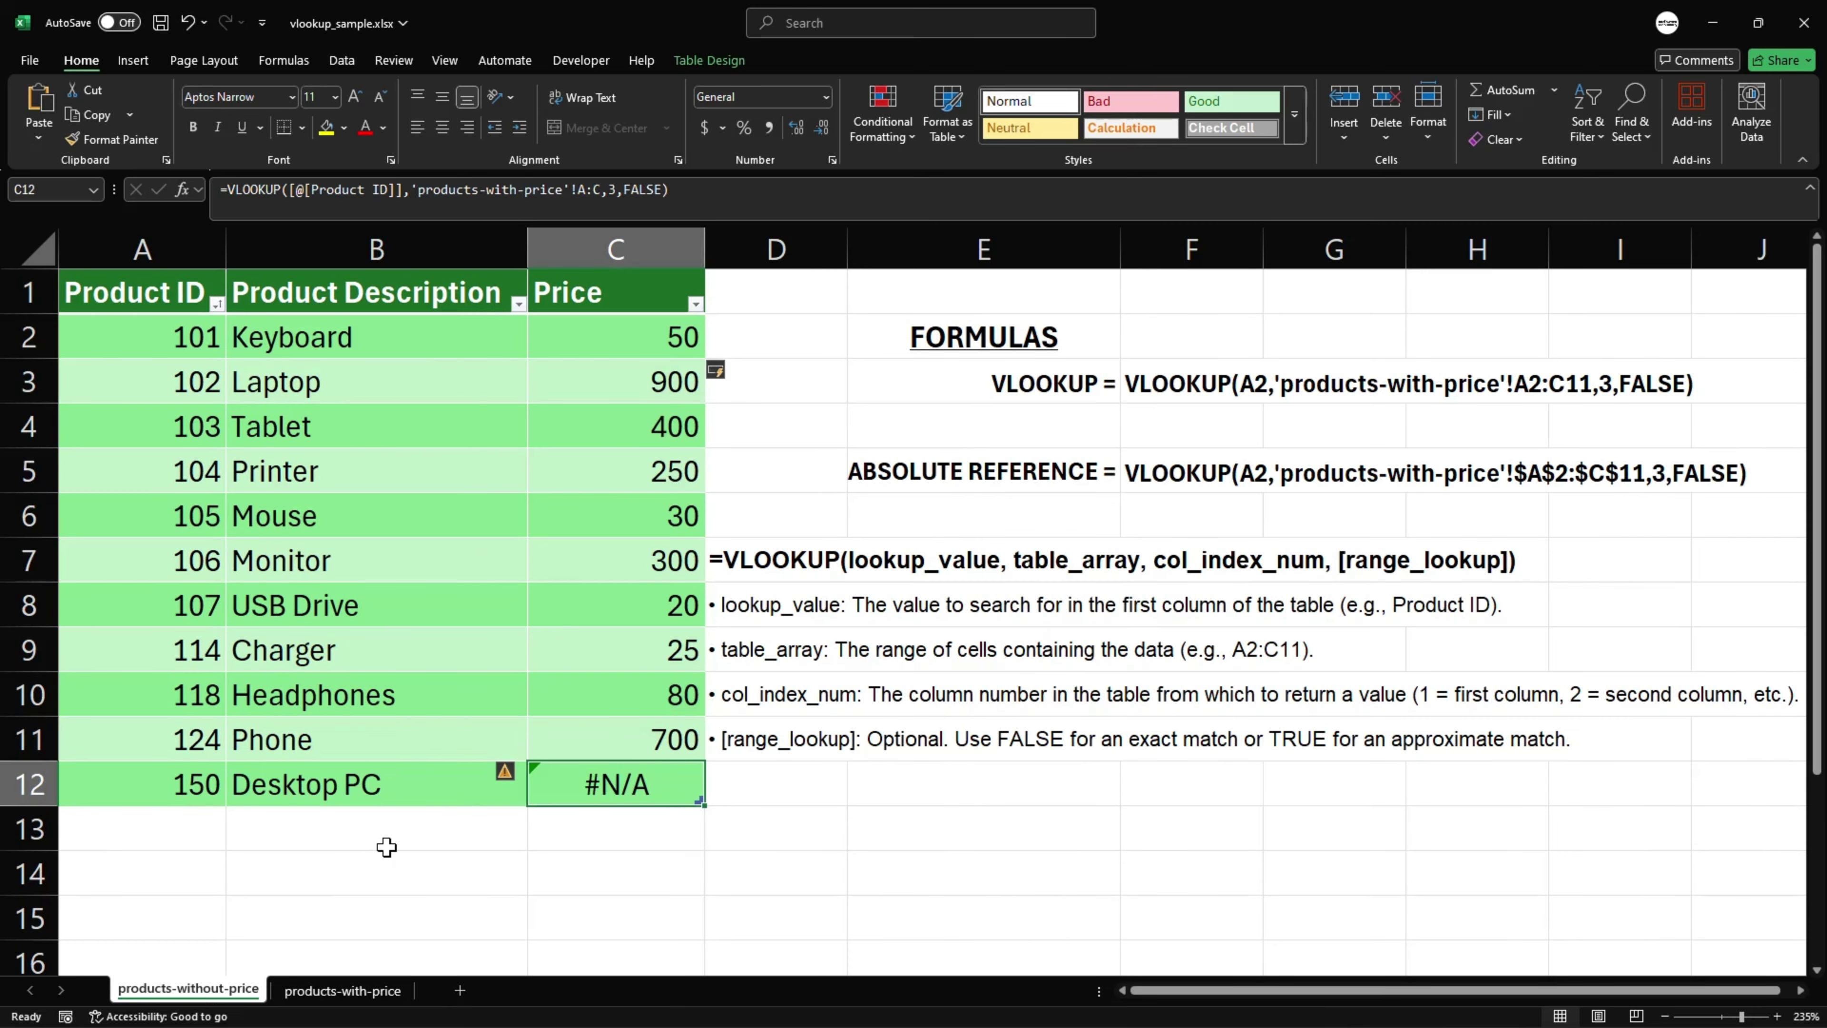